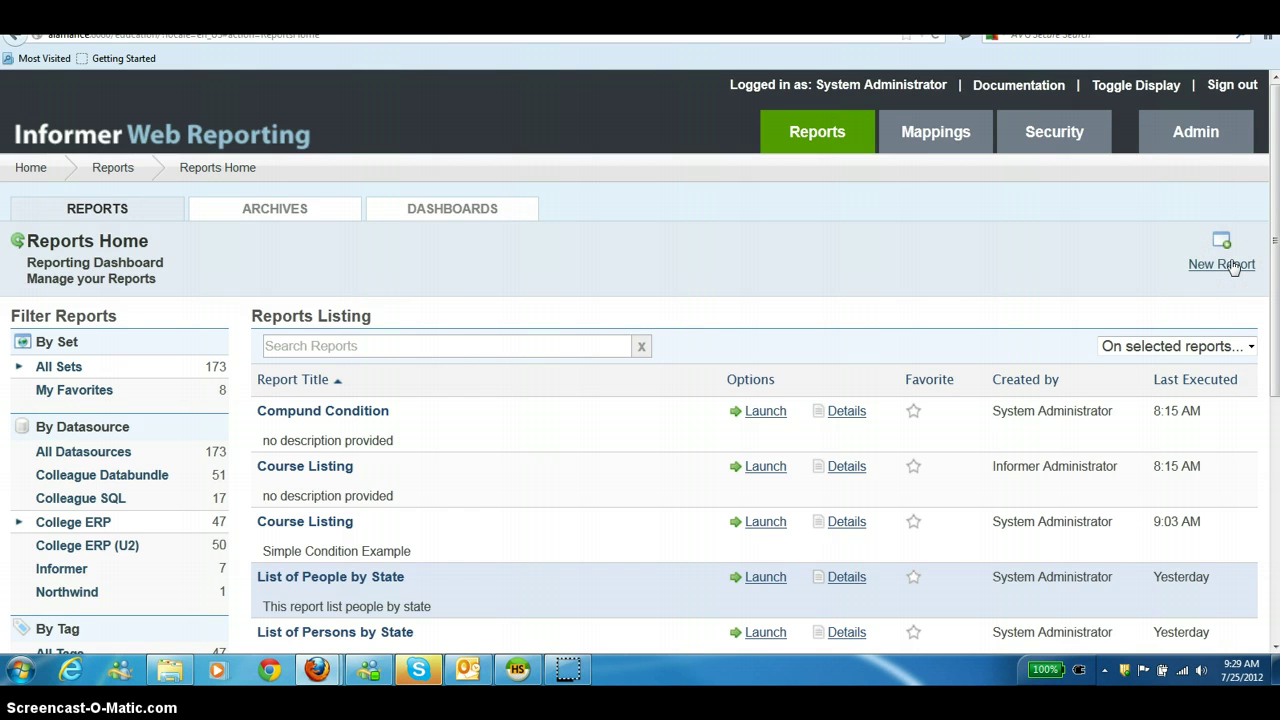
# - Start a new Informer Report from Reports Home to get its blank setup form
pyautogui.click(1222, 264)
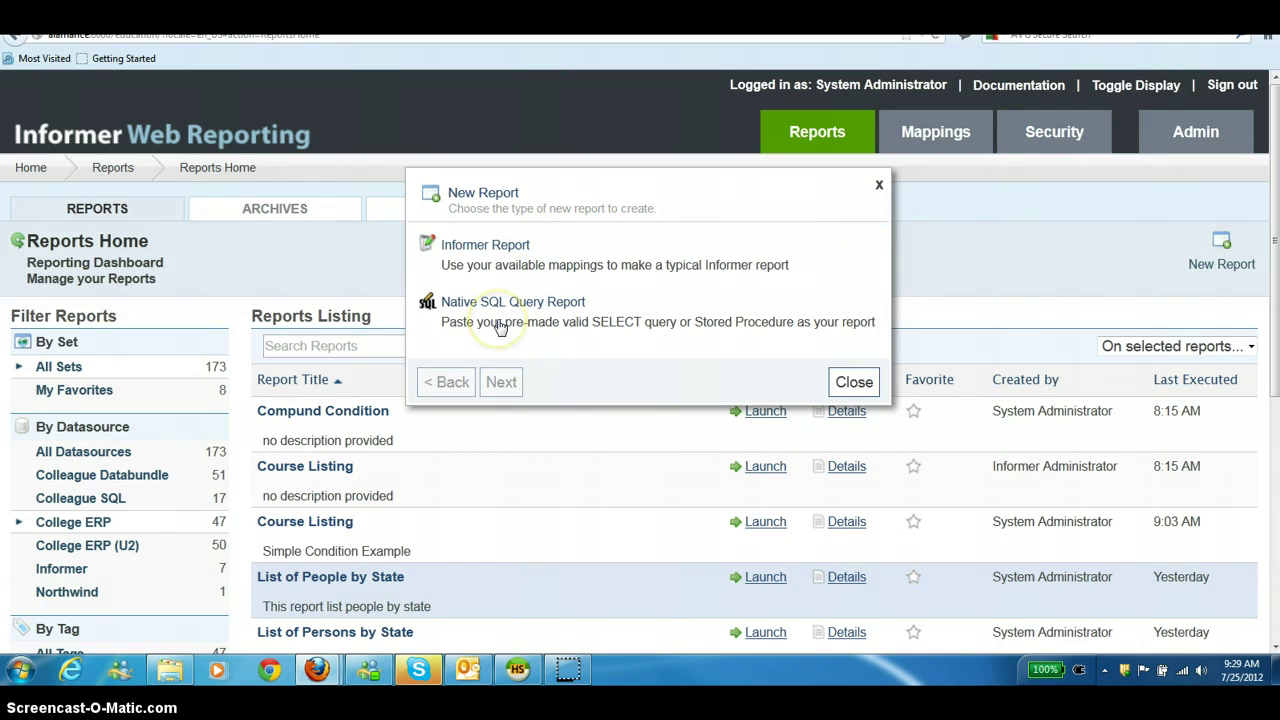
pyautogui.click(481, 249)
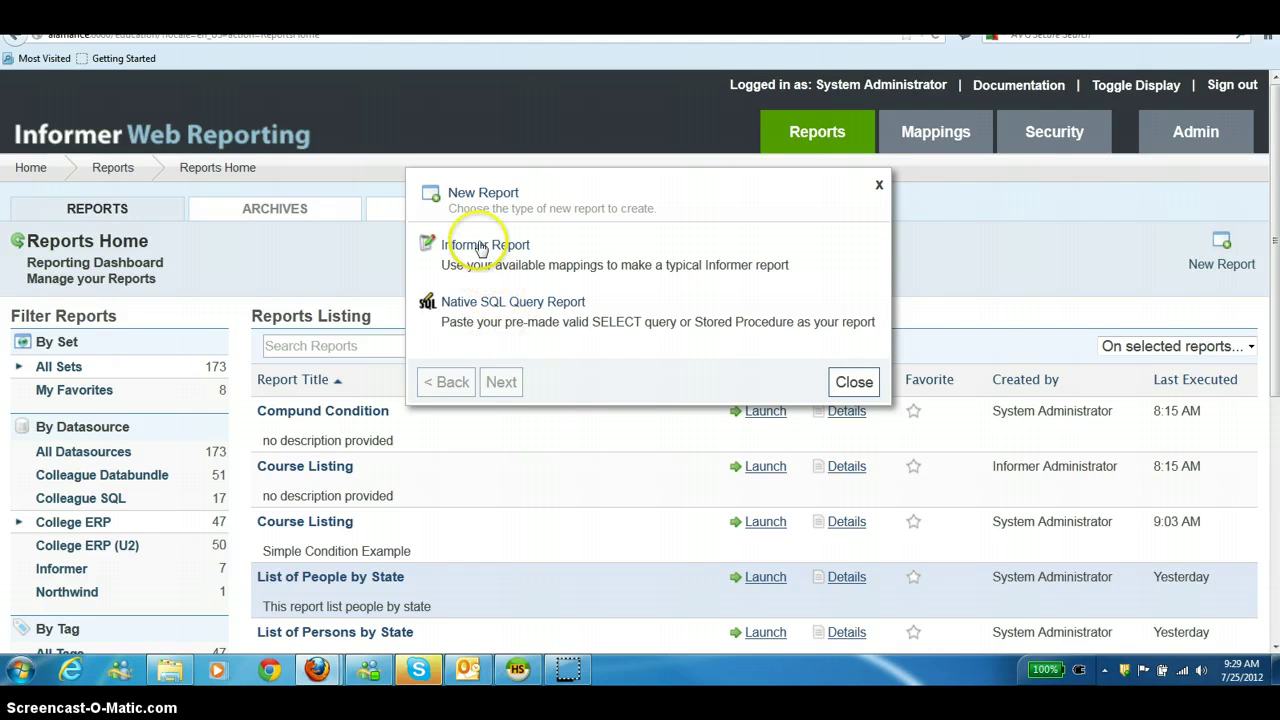
# - Name the report 'List of People by State and Gender' using College ERP's Person mapping
pyautogui.click(526, 251)
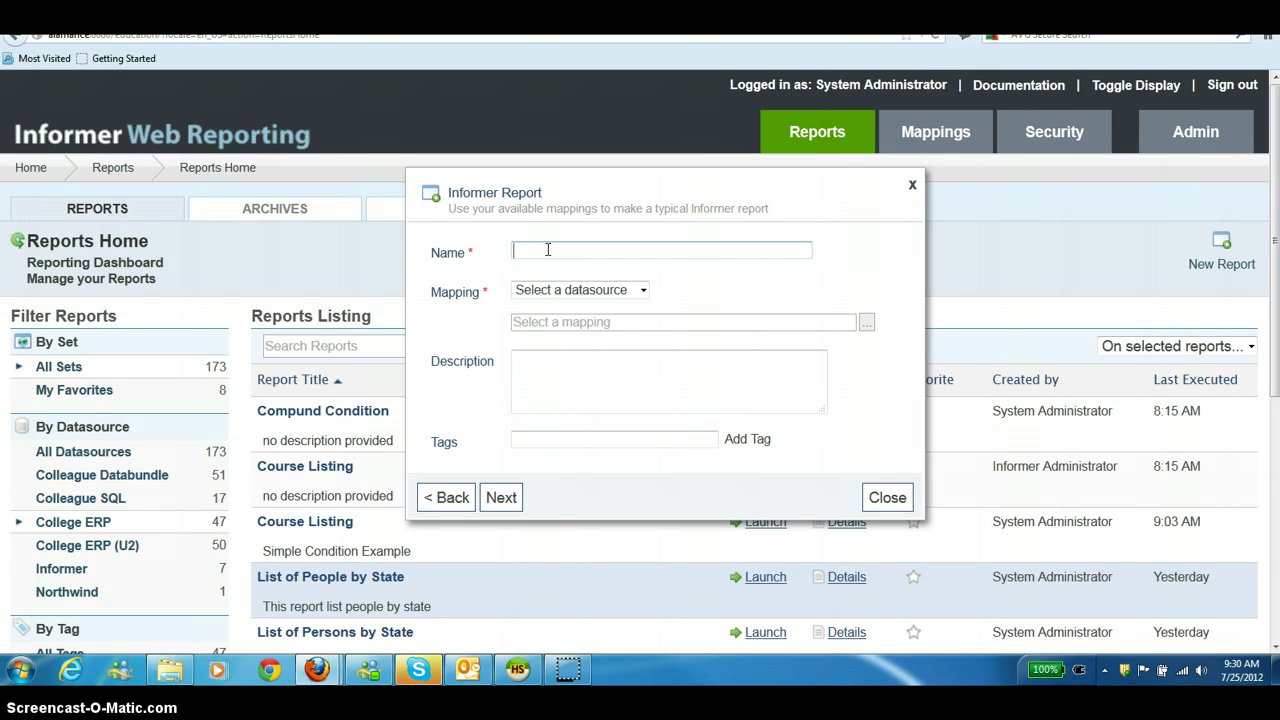
pyautogui.write('List of People by State and Gender')
pyautogui.click(556, 255)
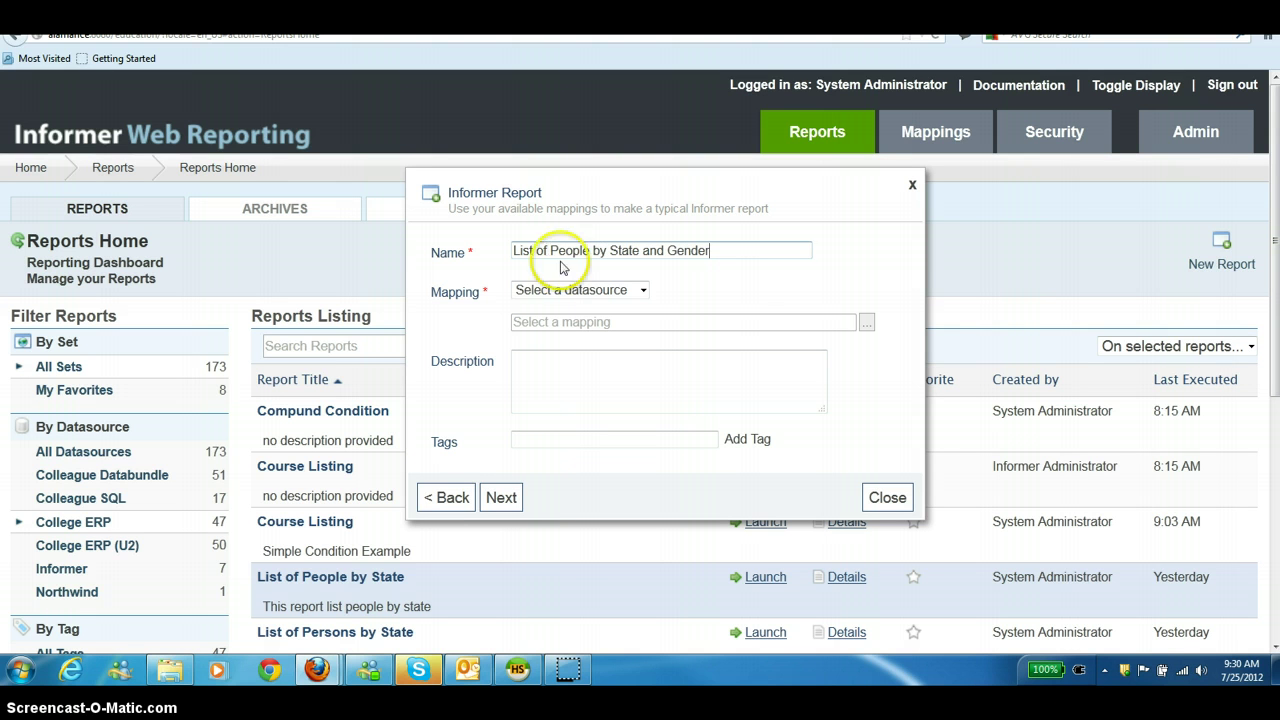
pyautogui.click(643, 290)
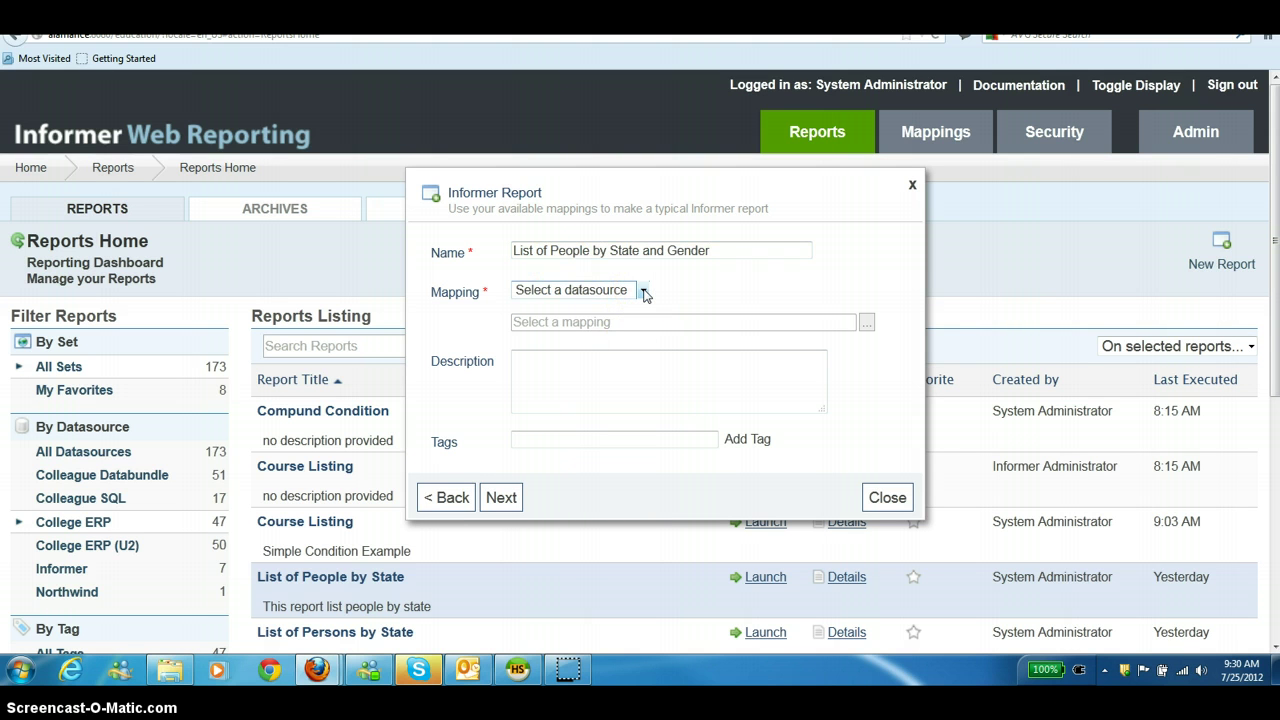
pyautogui.click(643, 292)
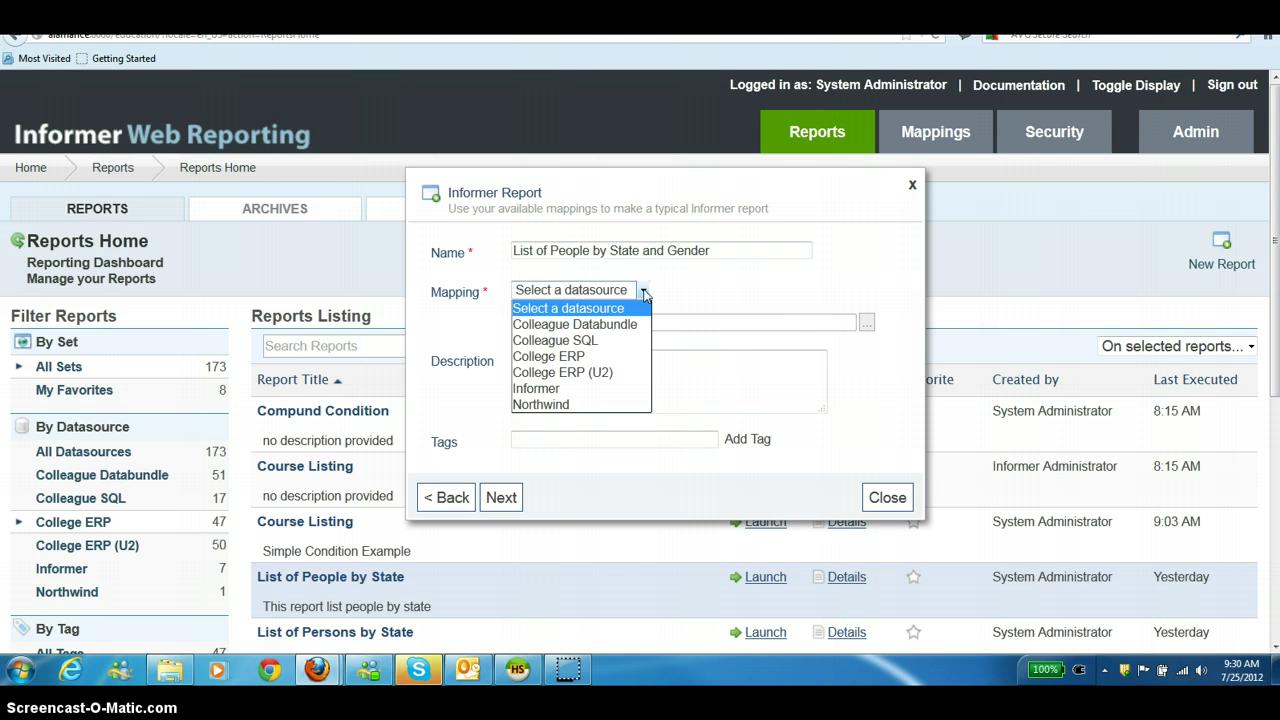
pyautogui.click(607, 359)
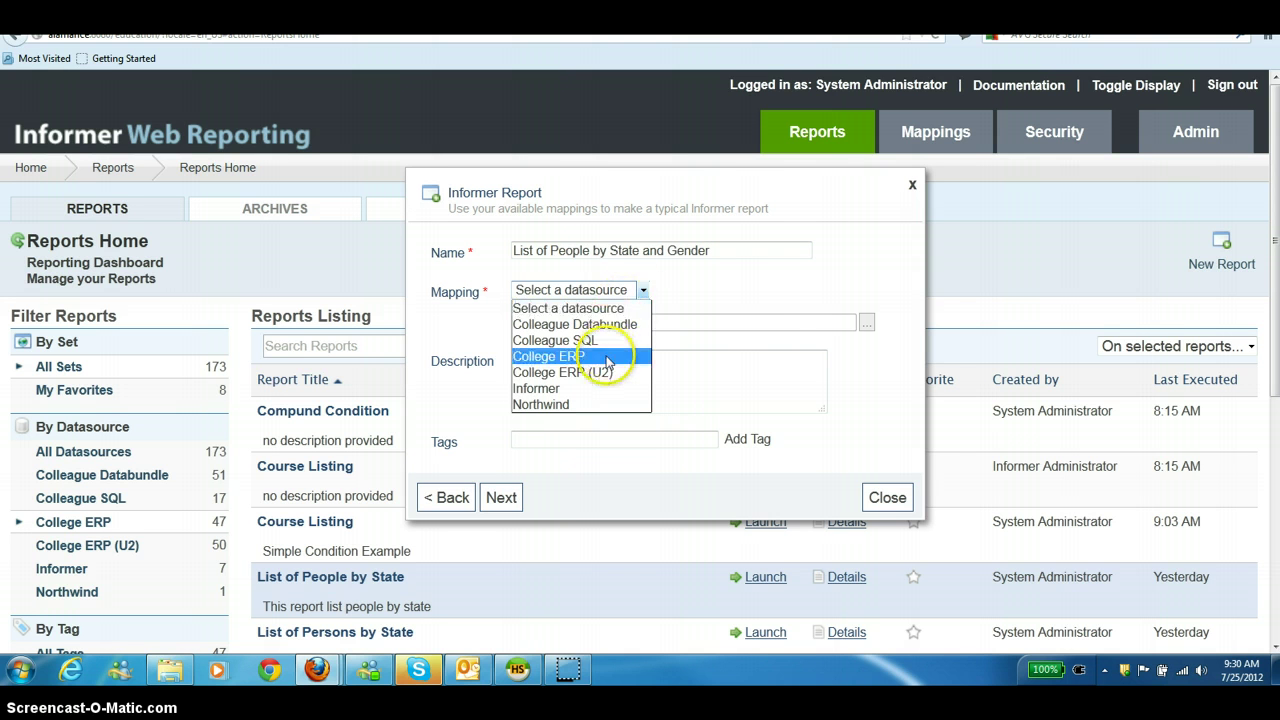
pyautogui.click(867, 325)
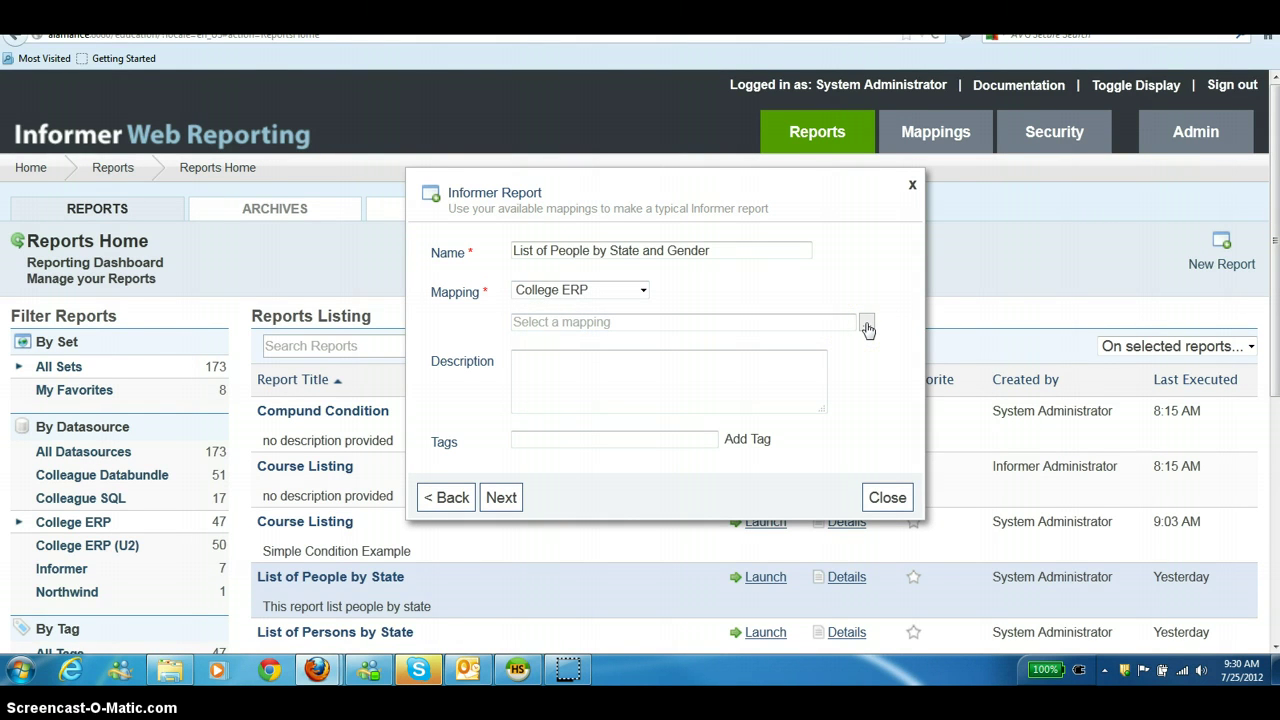
pyautogui.click(867, 325)
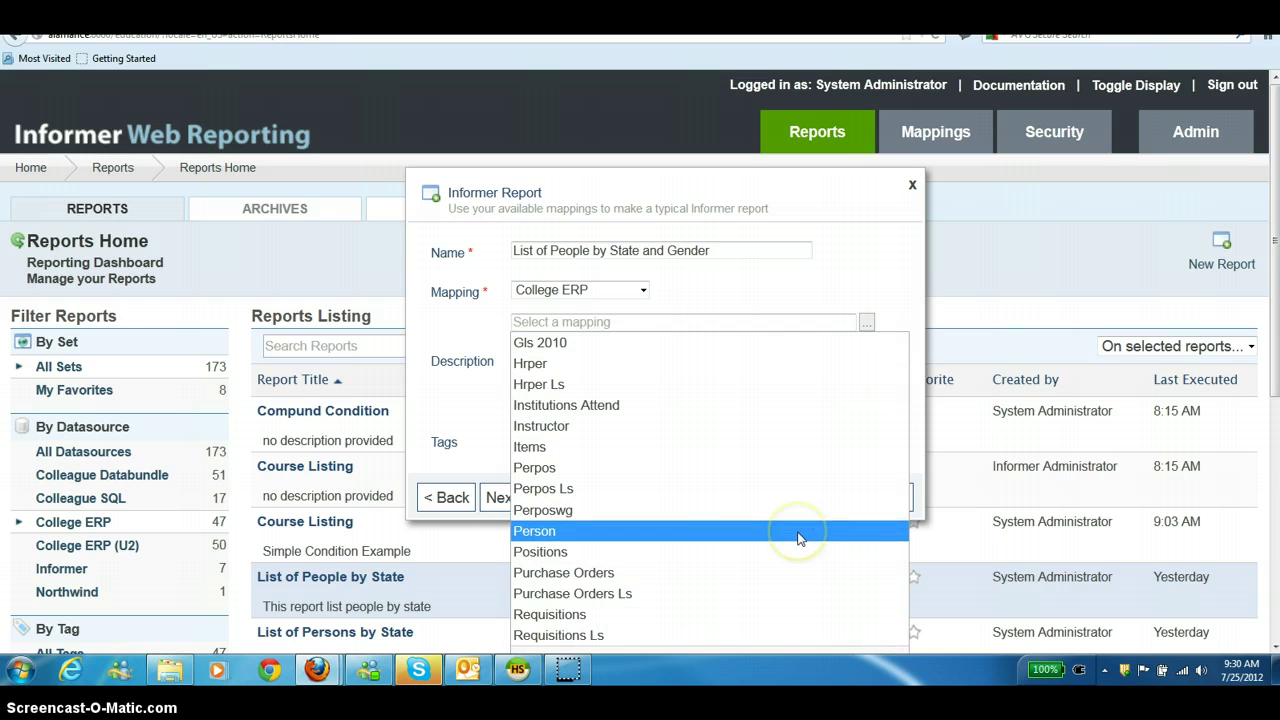
pyautogui.click(798, 531)
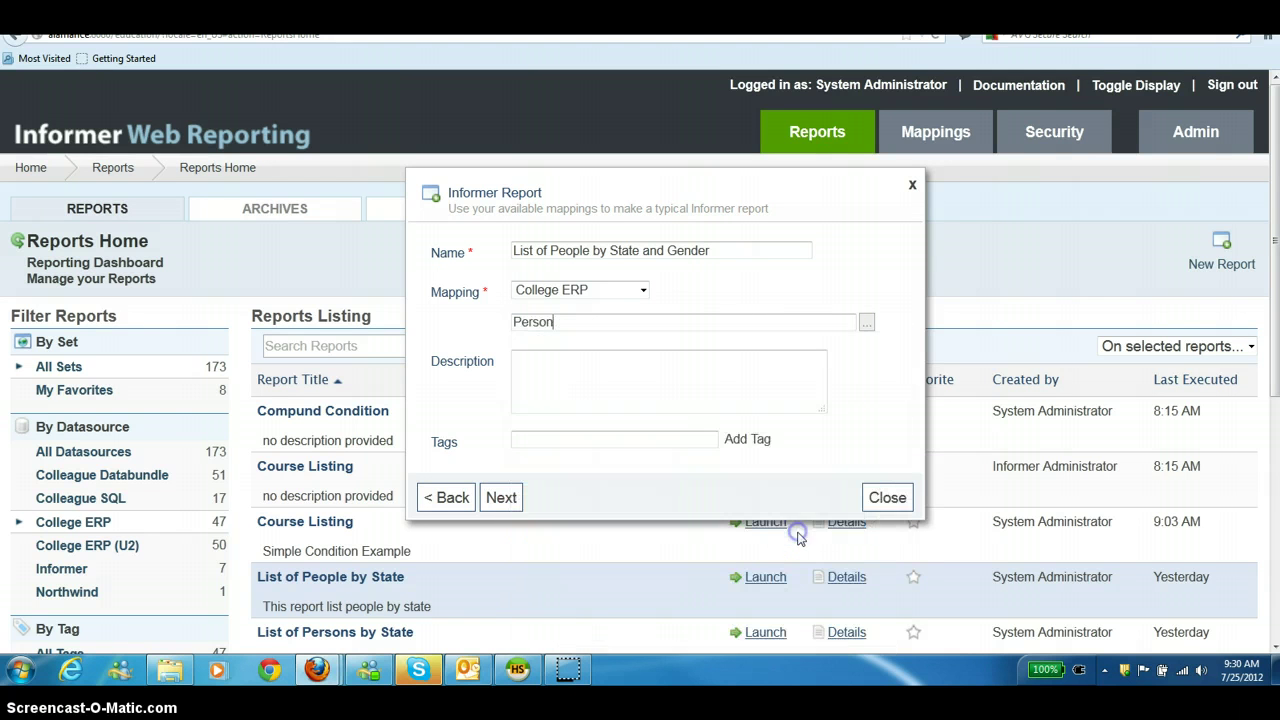
# - Describe it as 'This is a report that list people by certain state and gender' and tag it Demo
pyautogui.click(609, 391)
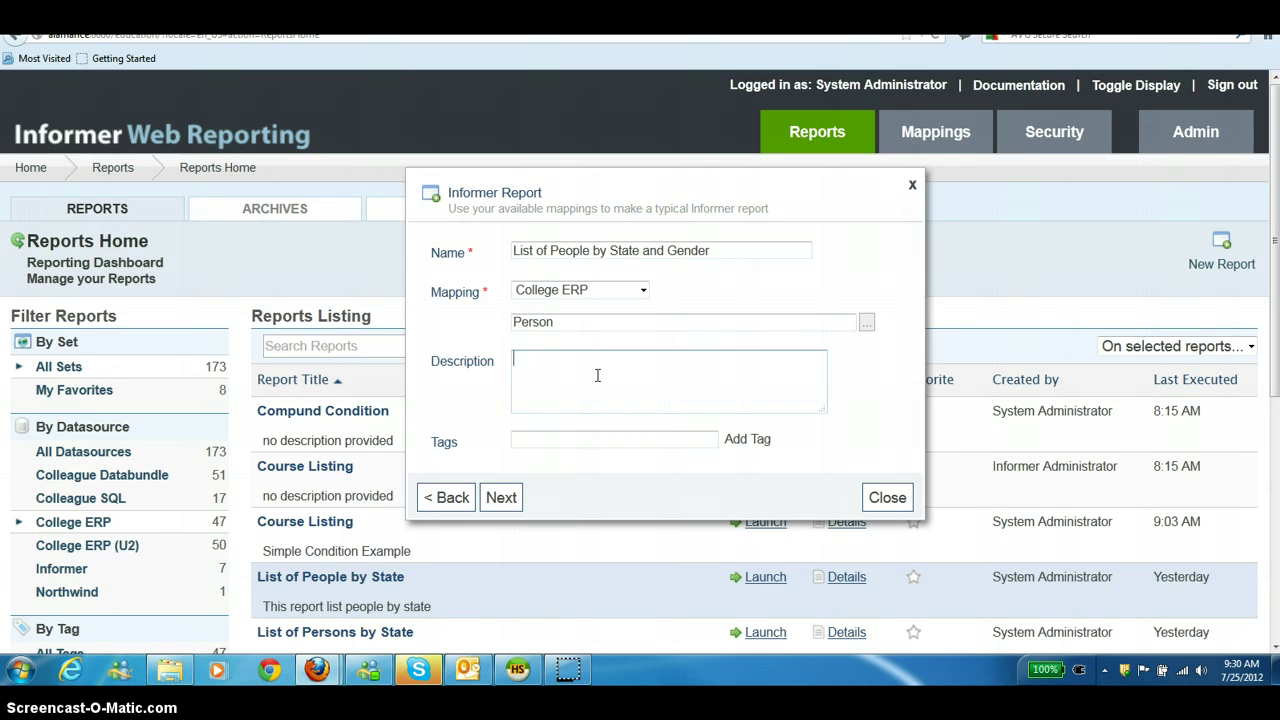
pyautogui.write('This is a report that list people by certain state and gn')
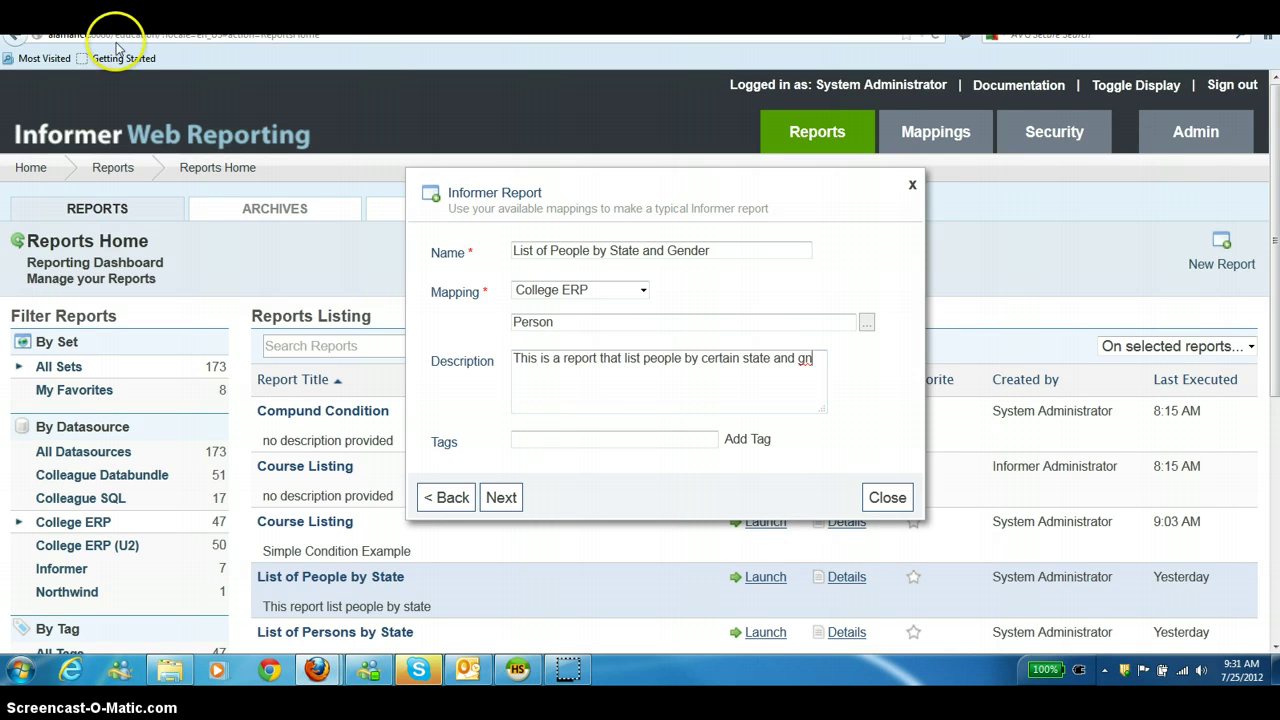
pyautogui.press('BackSpace')
pyautogui.press('BackSpace')
pyautogui.write('gender.')
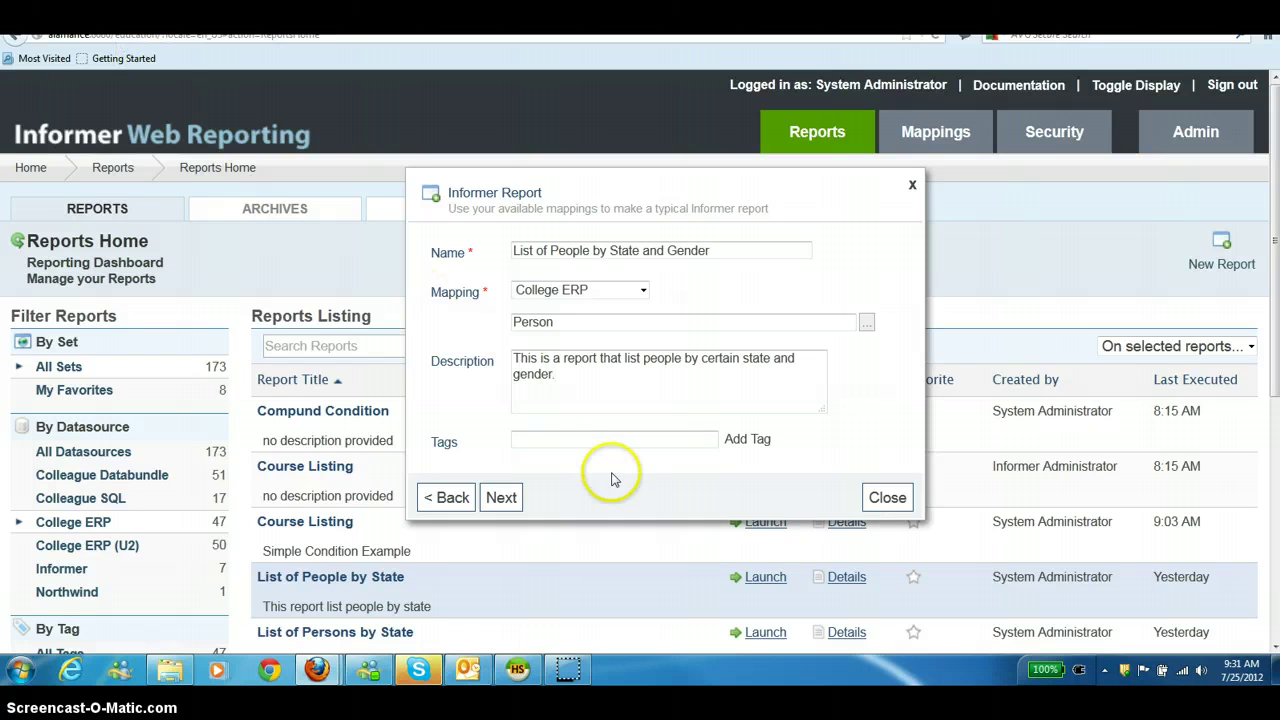
pyautogui.click(607, 438)
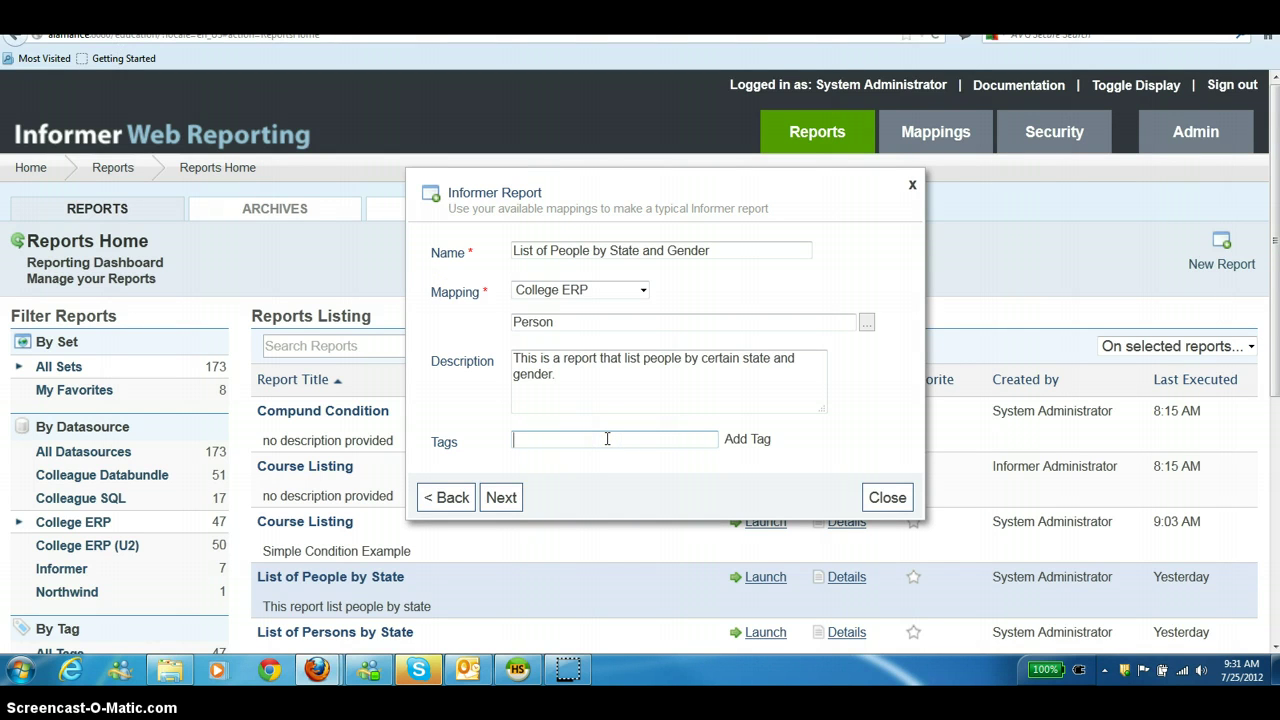
pyautogui.write('Demo')
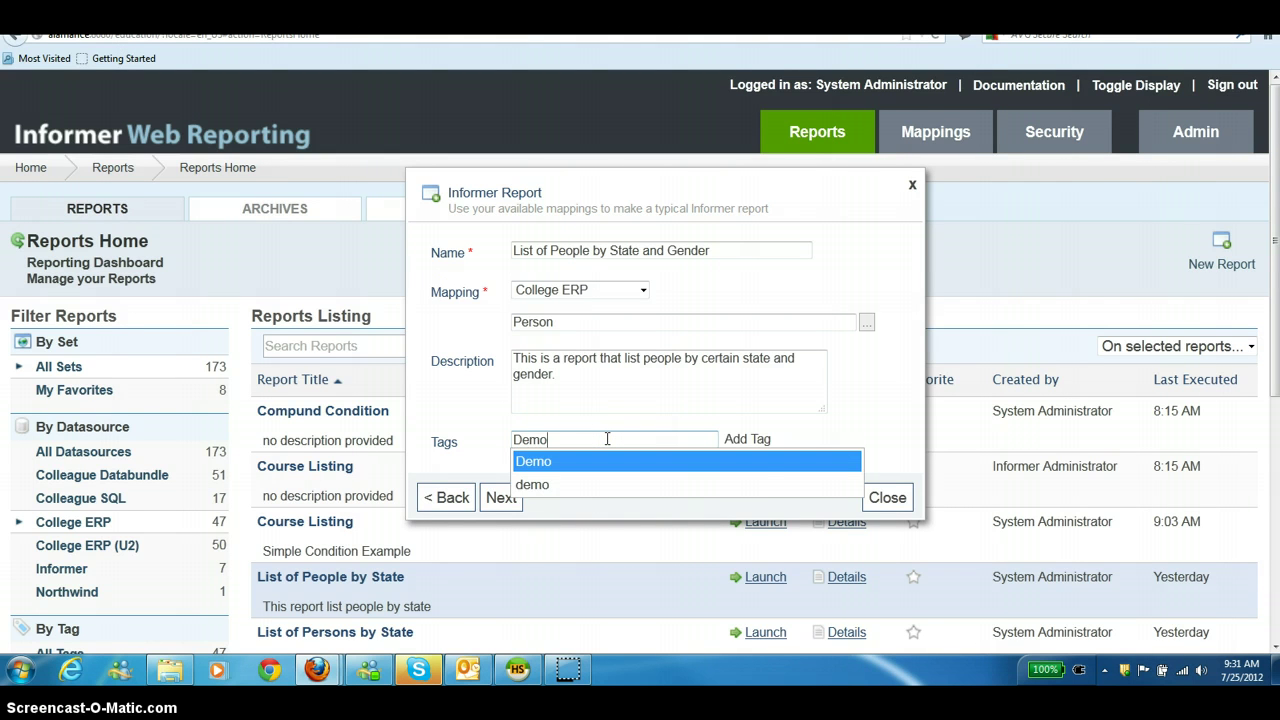
pyautogui.press('Return')
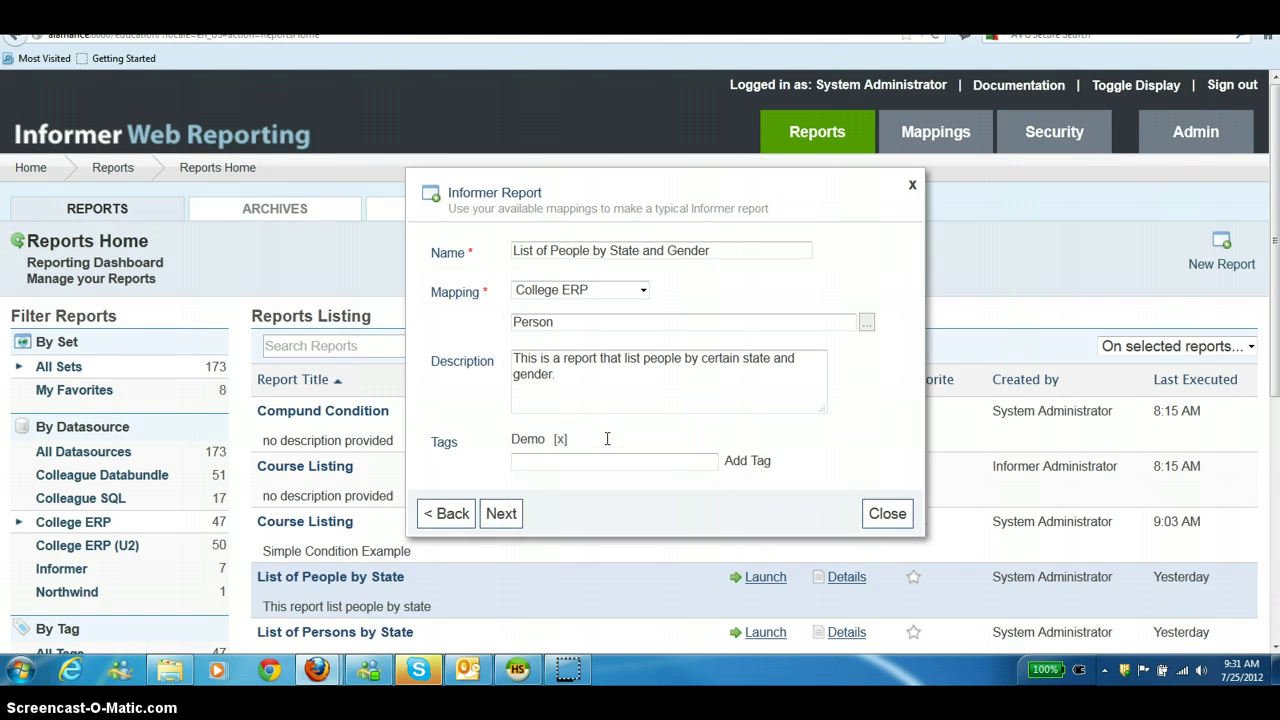
# - Create the report and open its empty Select Filter criteria from the Overview
pyautogui.click(501, 520)
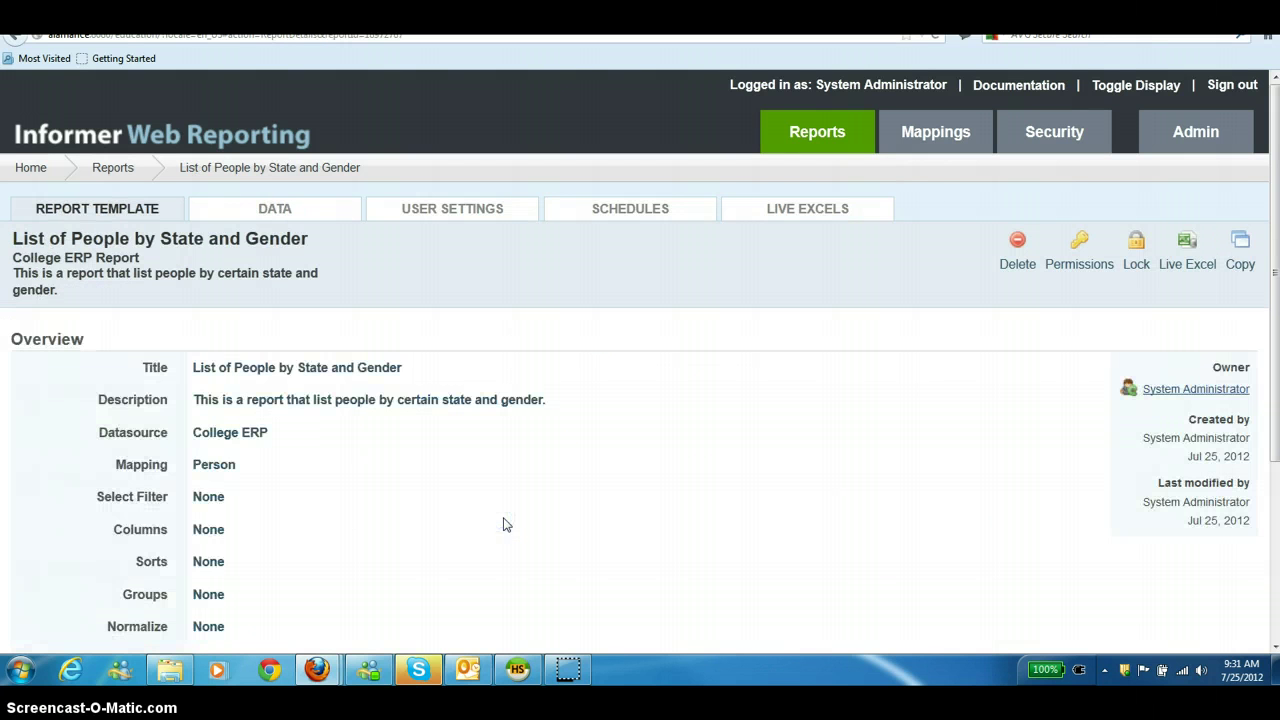
pyautogui.scroll(-1, 592, 458)
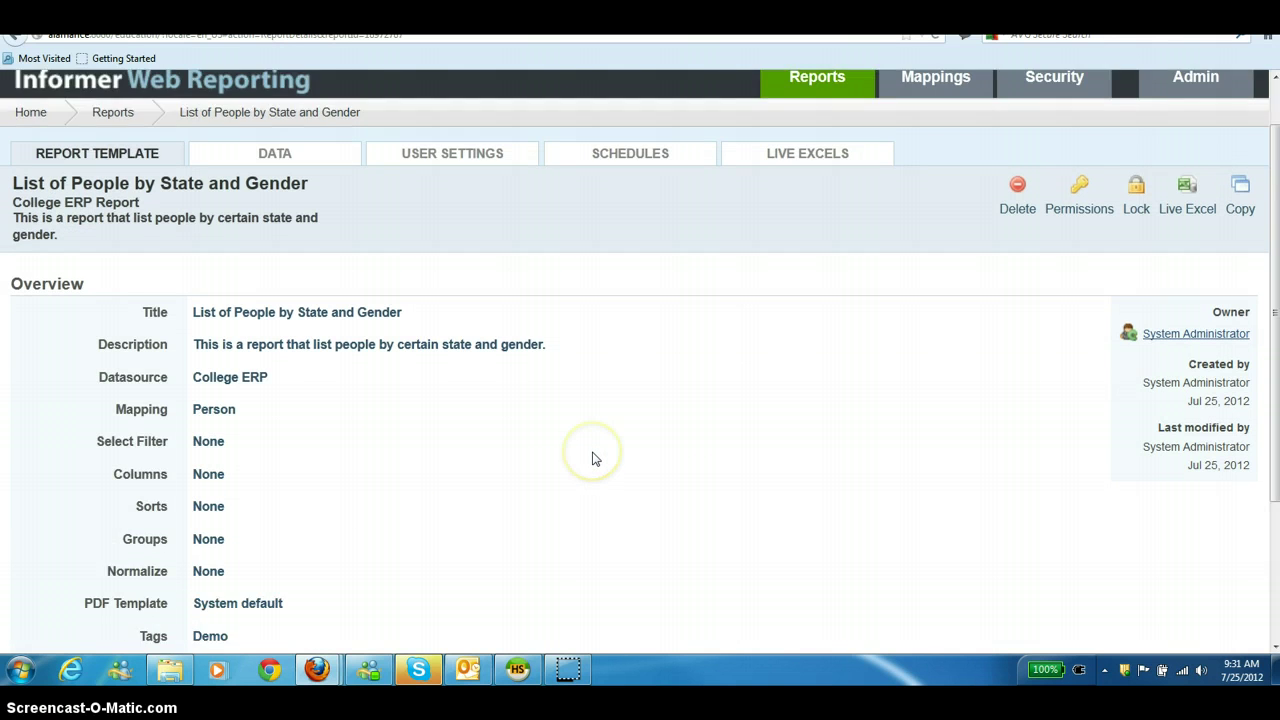
pyautogui.scroll(-2, 592, 458)
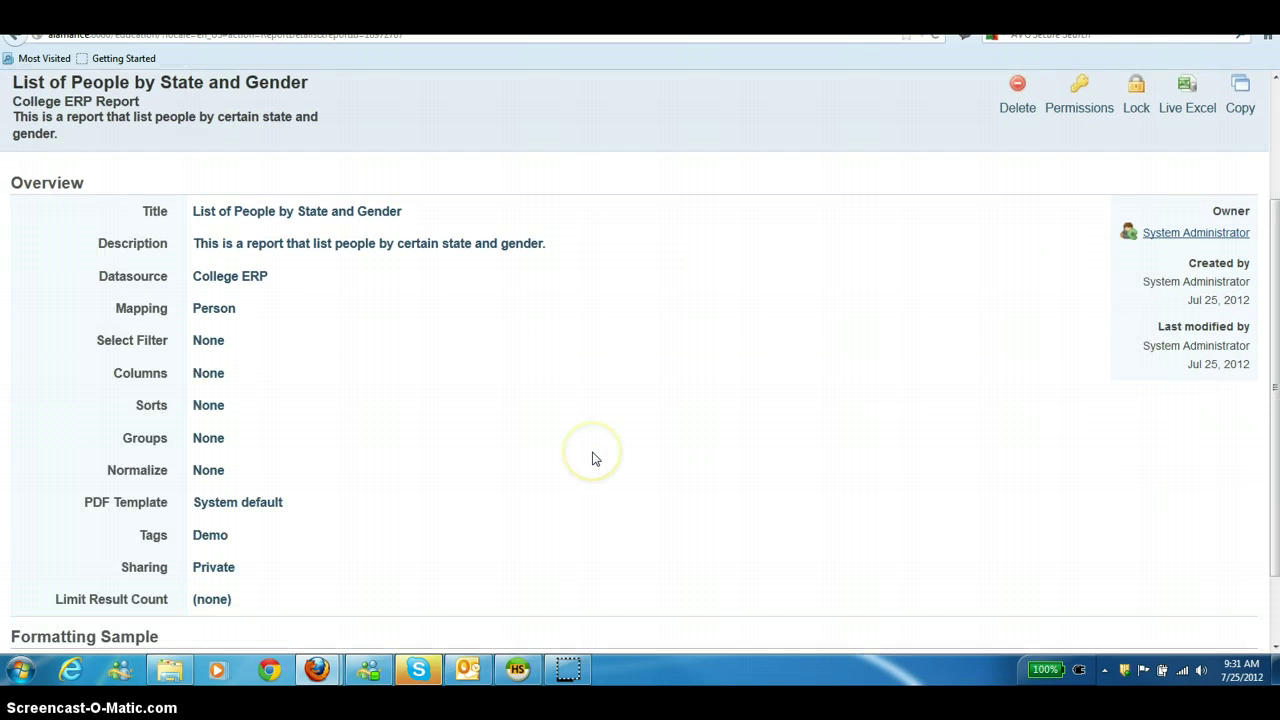
pyautogui.click(209, 343)
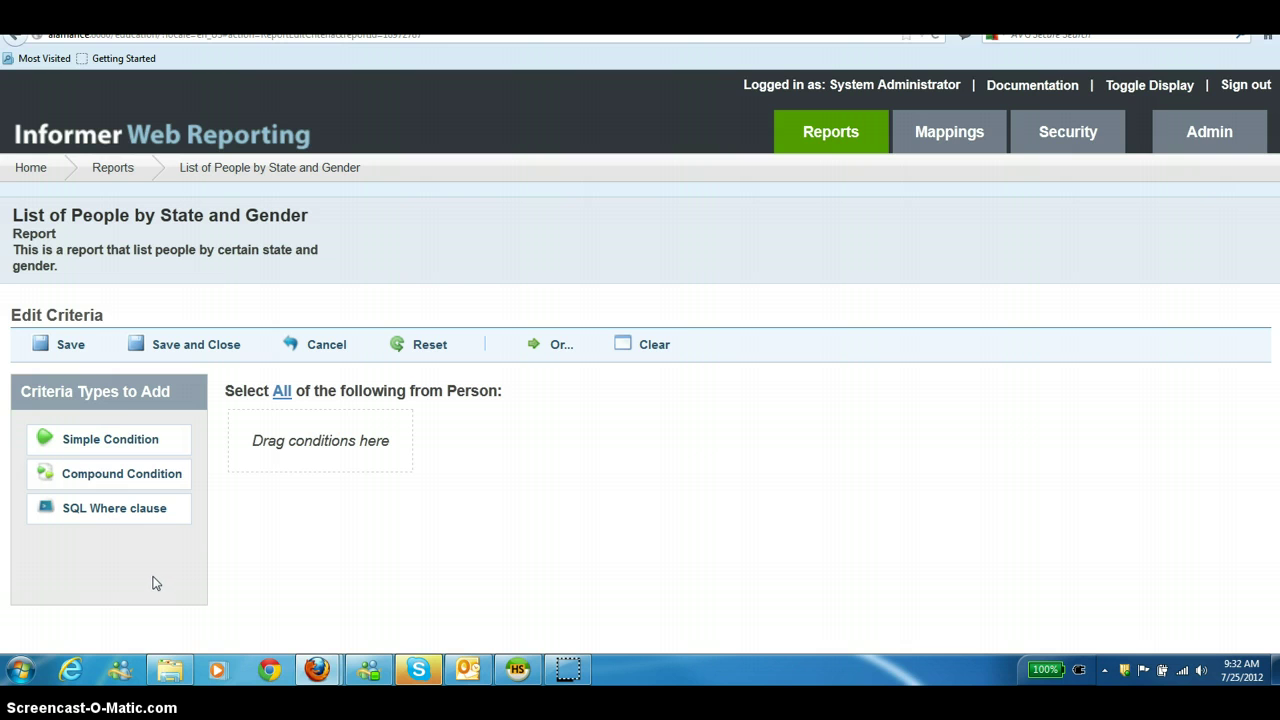
# - Add a simple filter condition with State as the property, compared with exactly matches
pyautogui.click(143, 436)
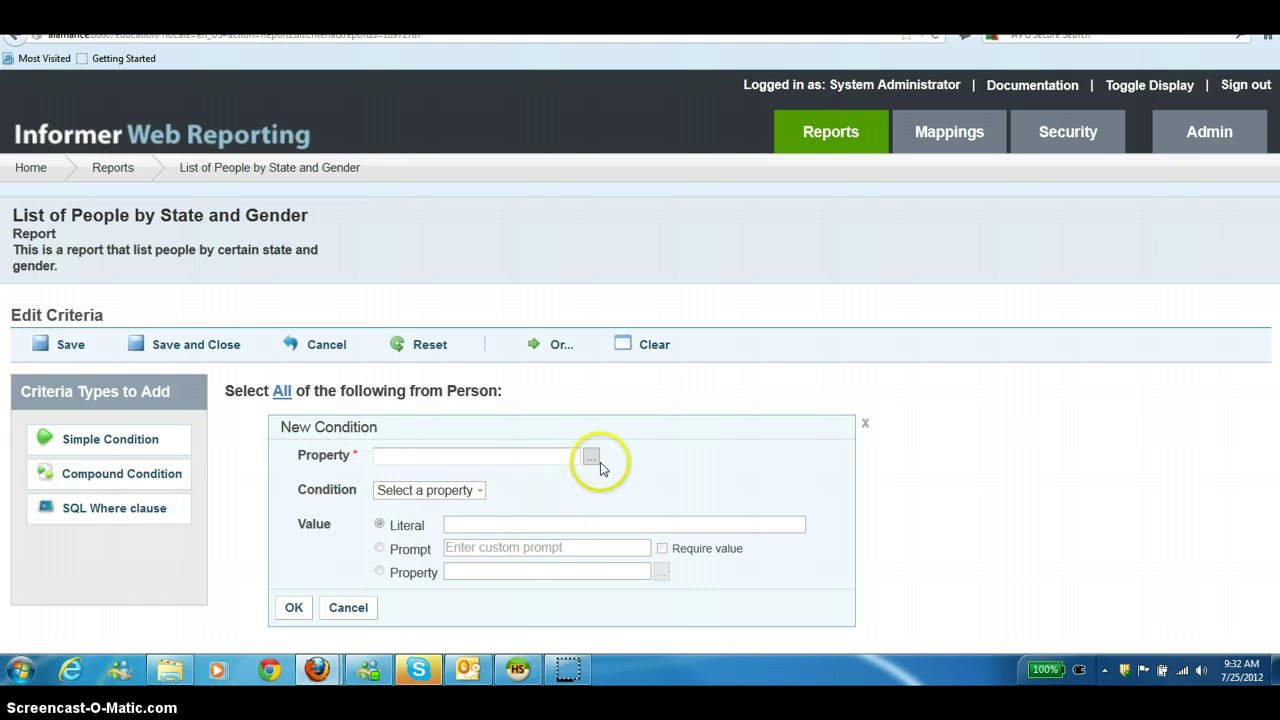
pyautogui.click(512, 460)
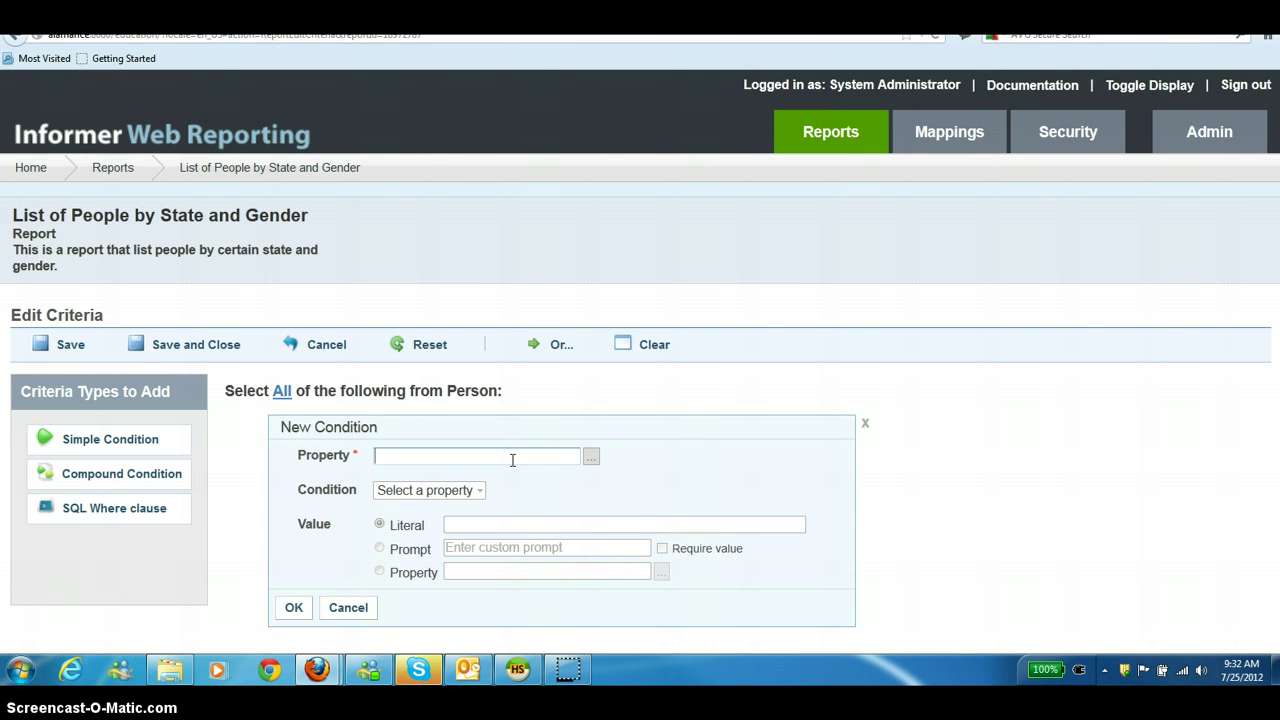
pyautogui.write('stat')
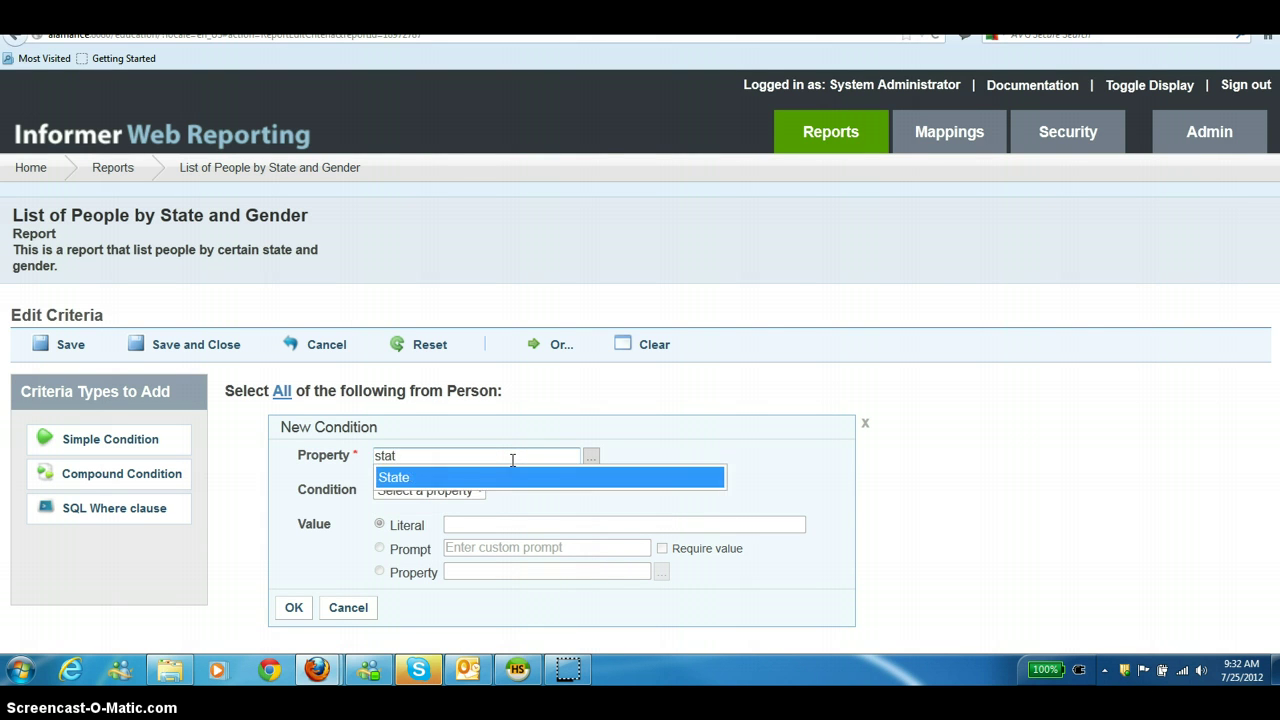
pyautogui.click(397, 478)
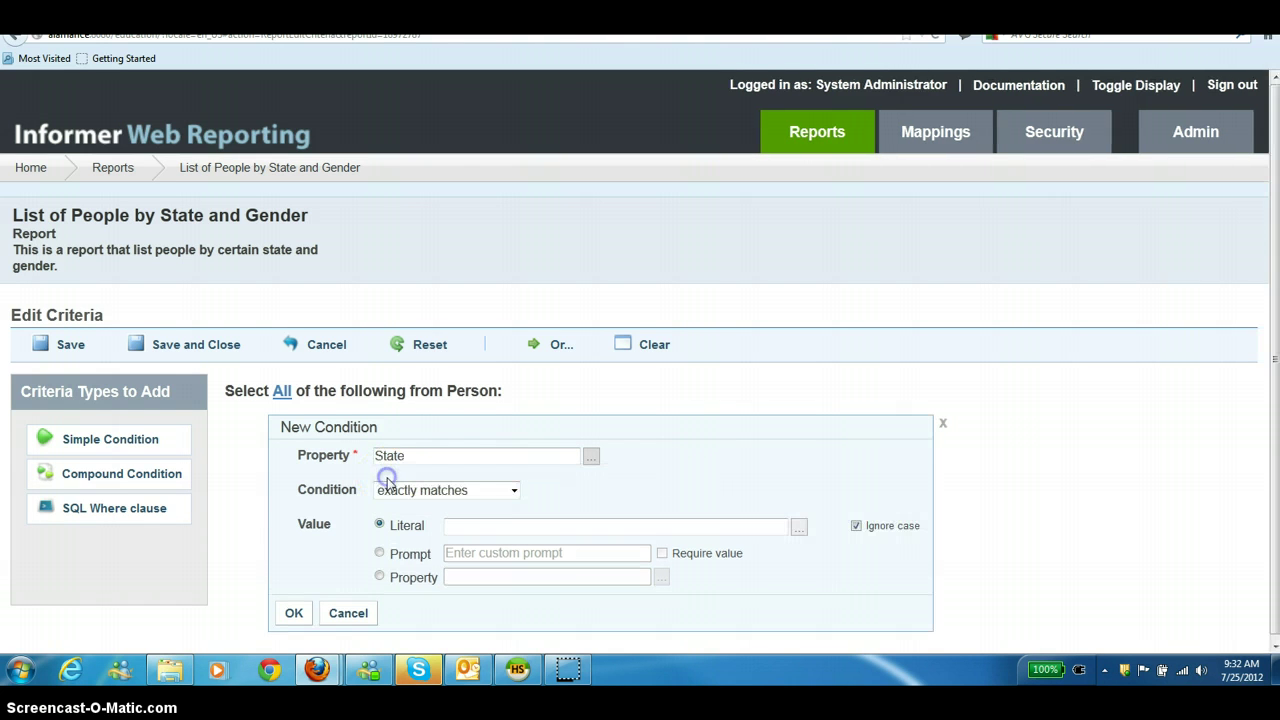
pyautogui.click(591, 459)
pyautogui.click(664, 198)
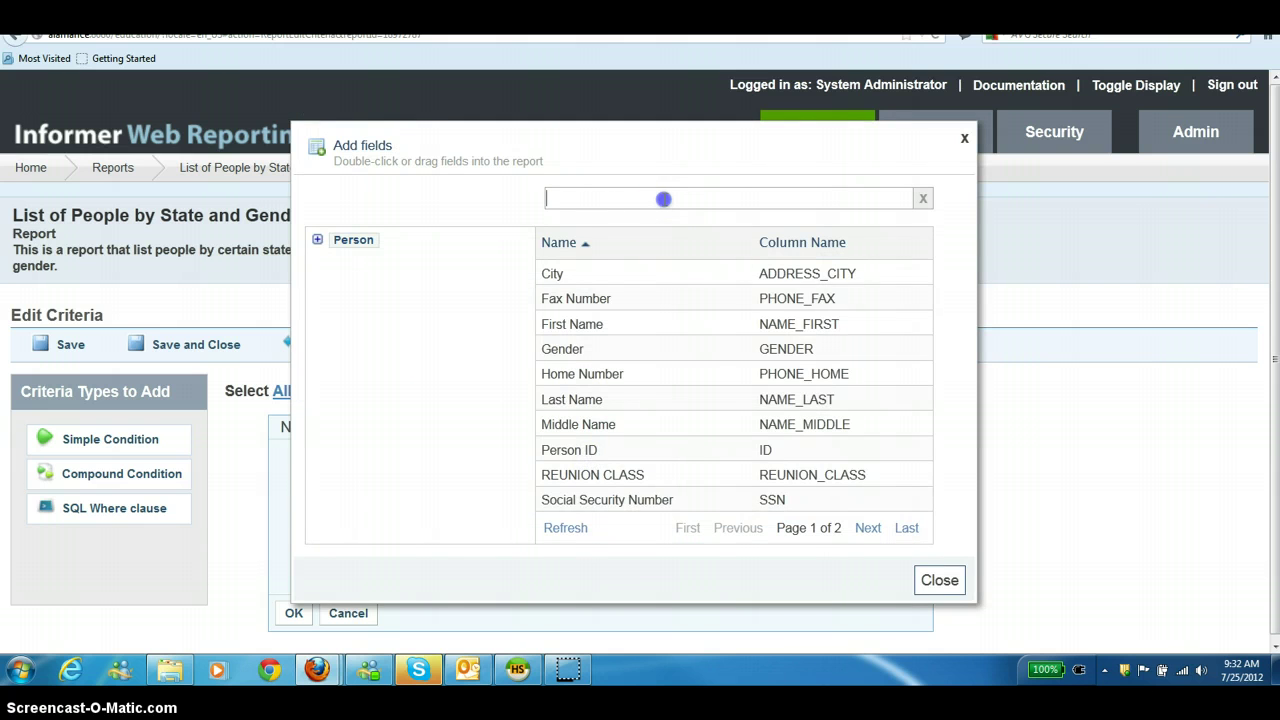
pyautogui.write('state')
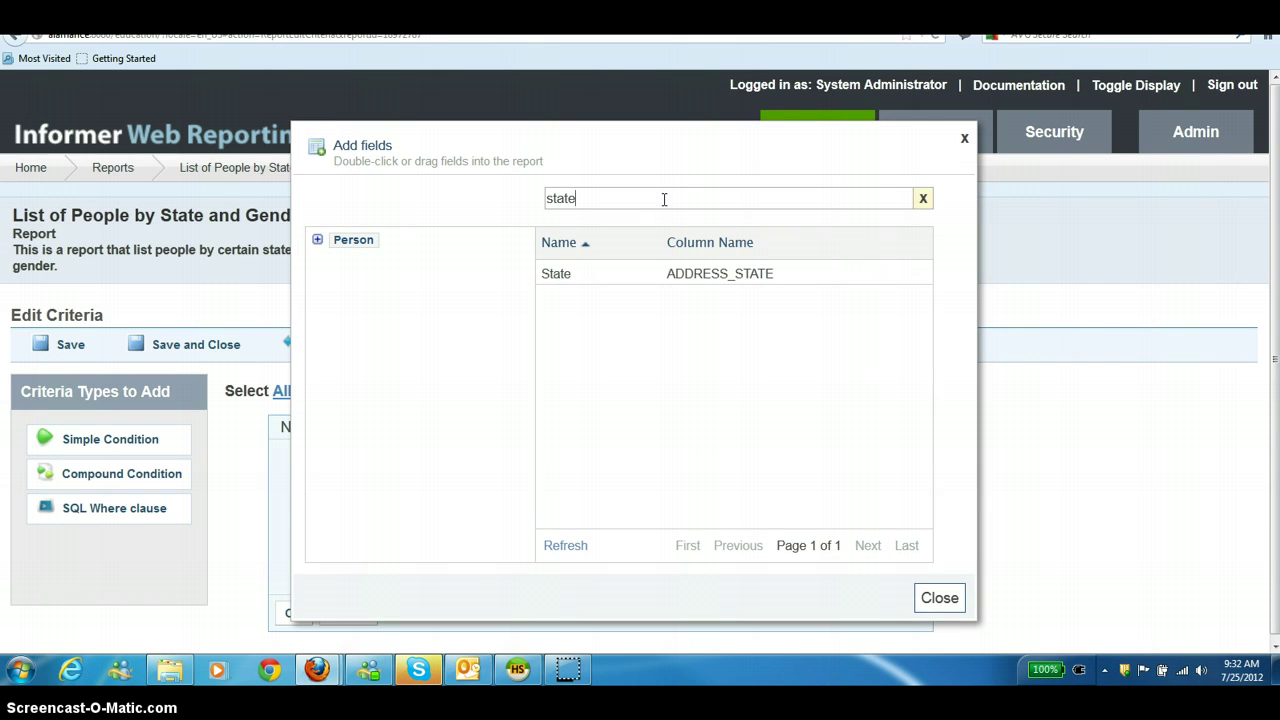
pyautogui.doubleClick(558, 274)
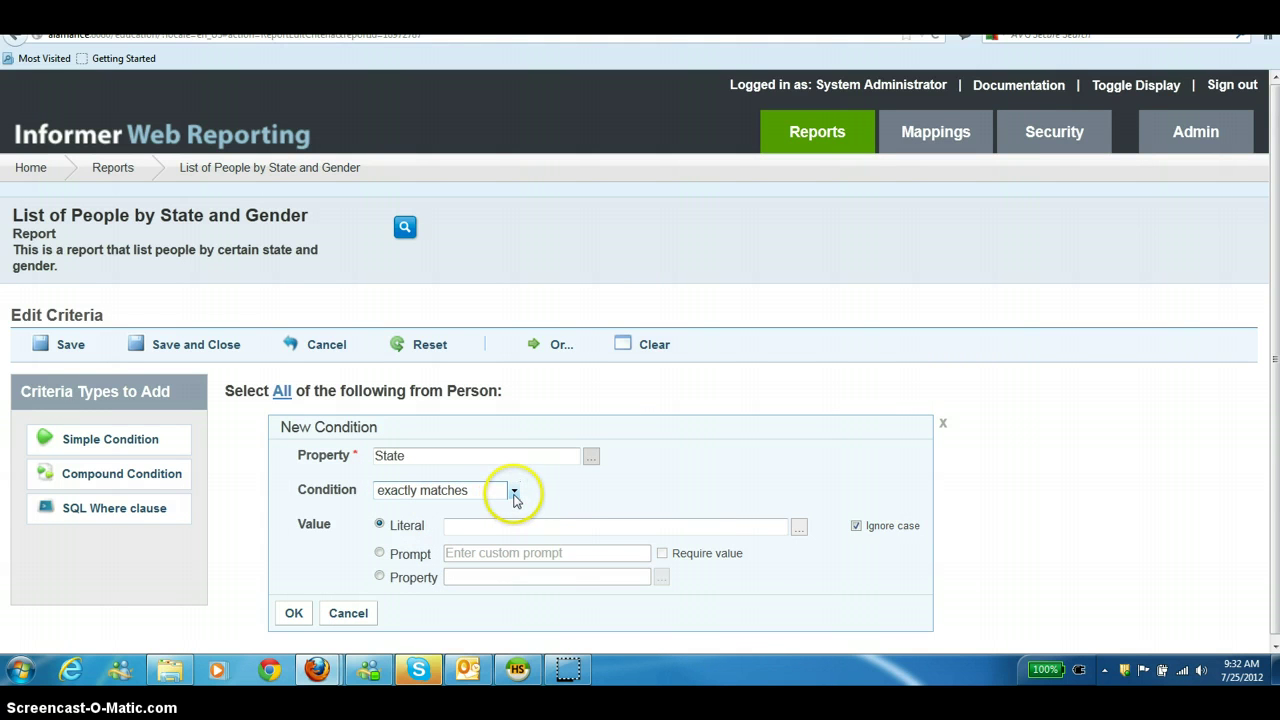
# - Set the State condition to exactly match the literal value NC
pyautogui.click(513, 496)
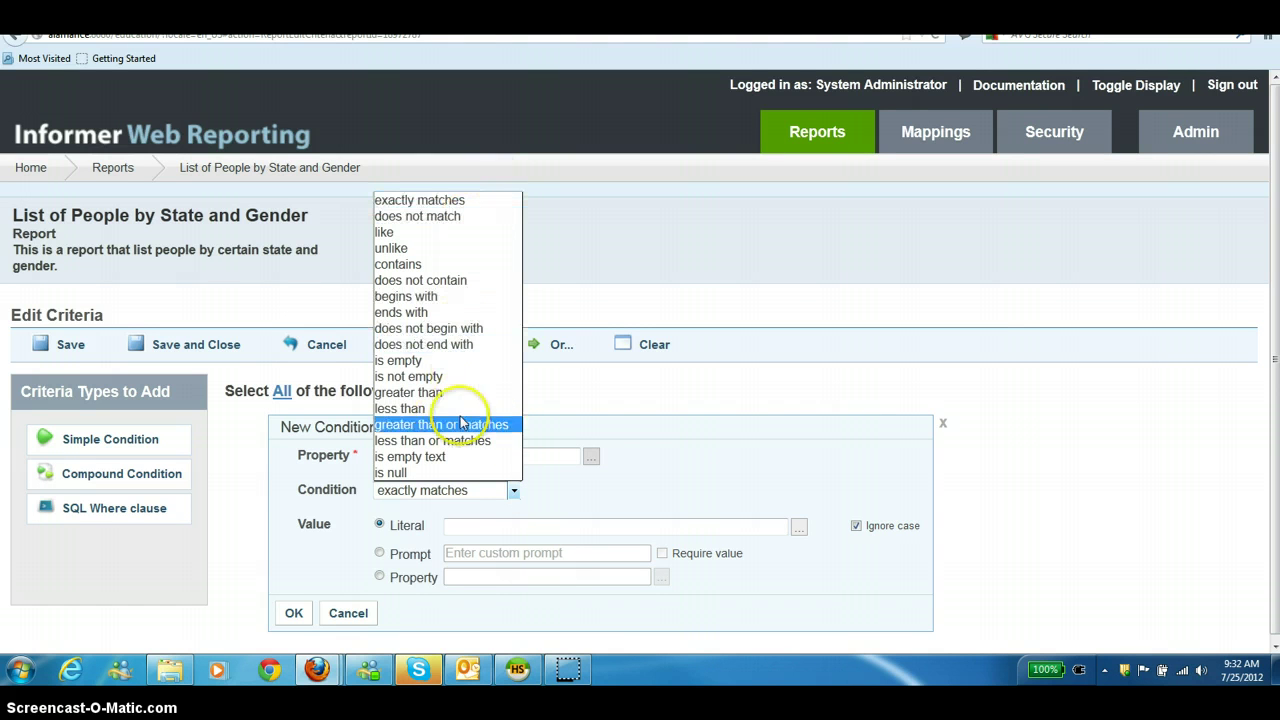
pyautogui.click(430, 200)
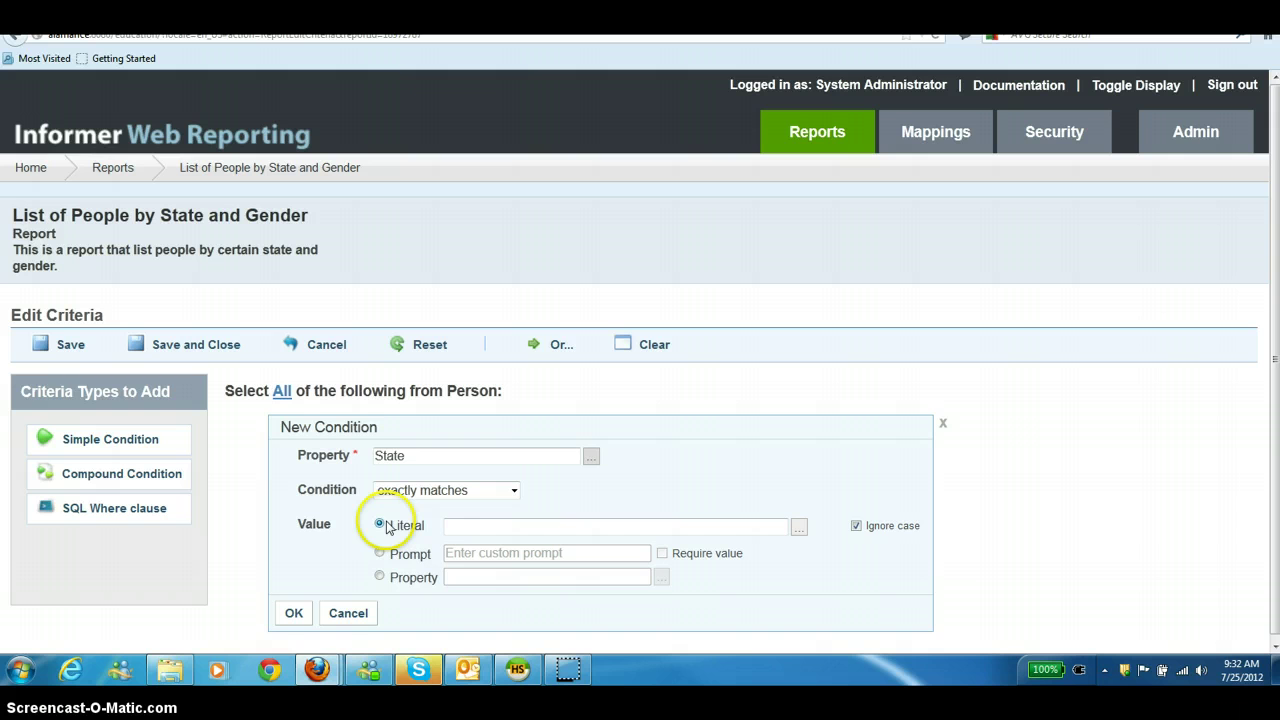
pyautogui.click(458, 526)
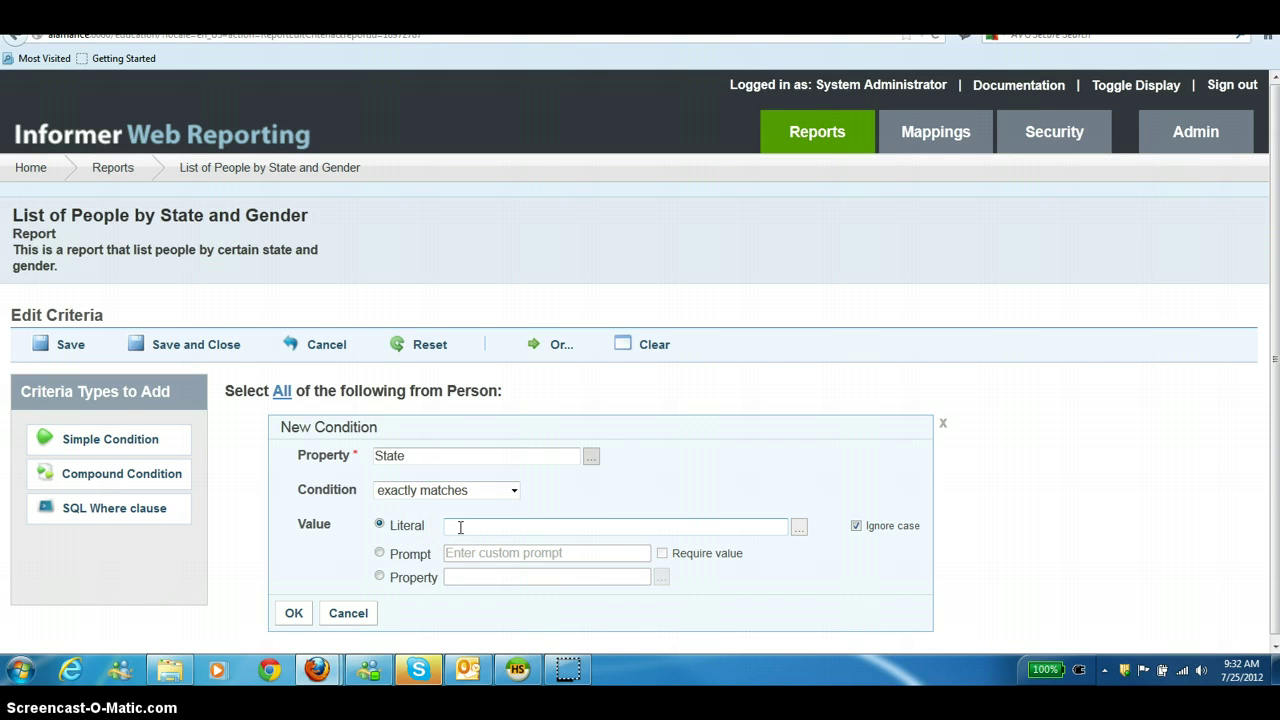
pyautogui.click(381, 526)
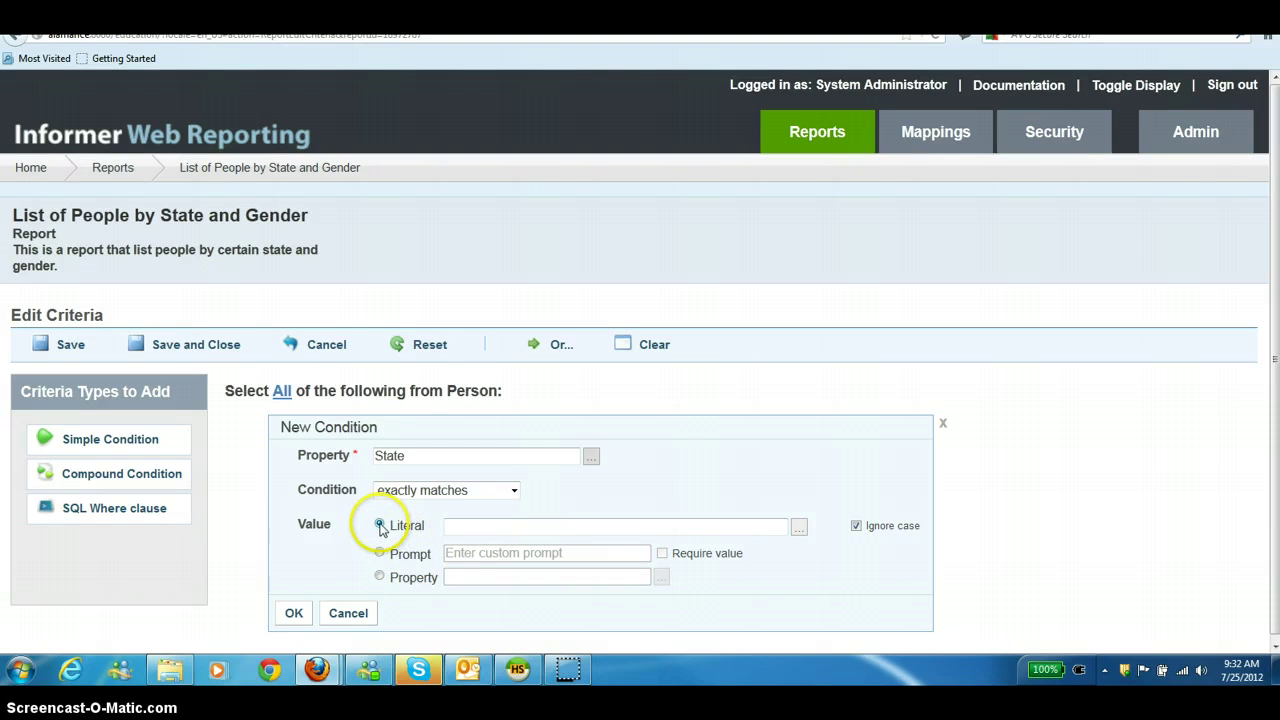
pyautogui.click(449, 526)
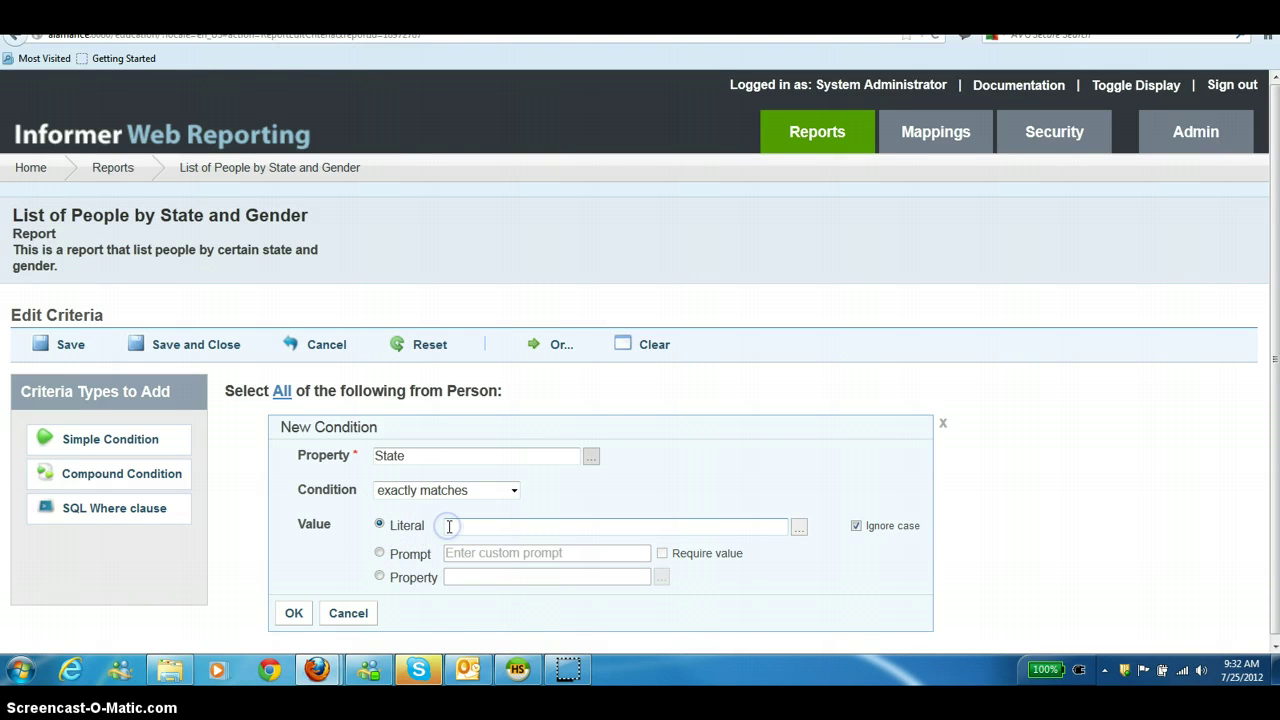
pyautogui.write('NC')
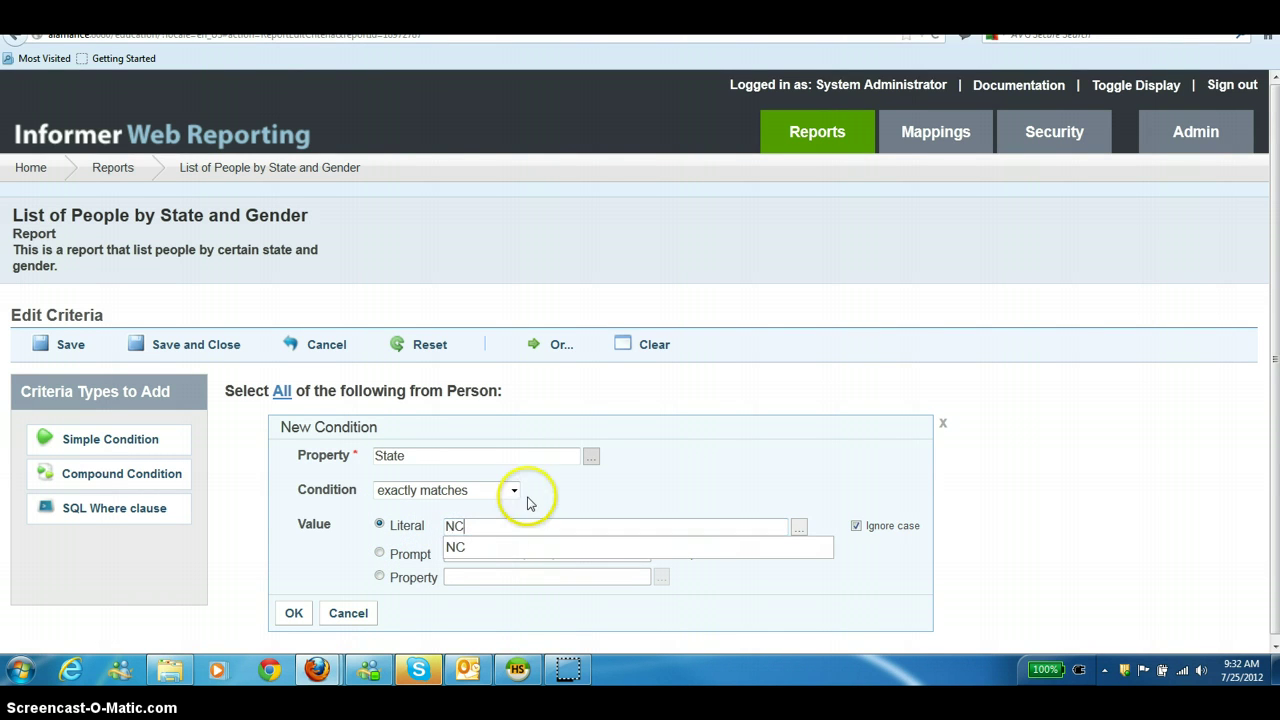
pyautogui.click(459, 549)
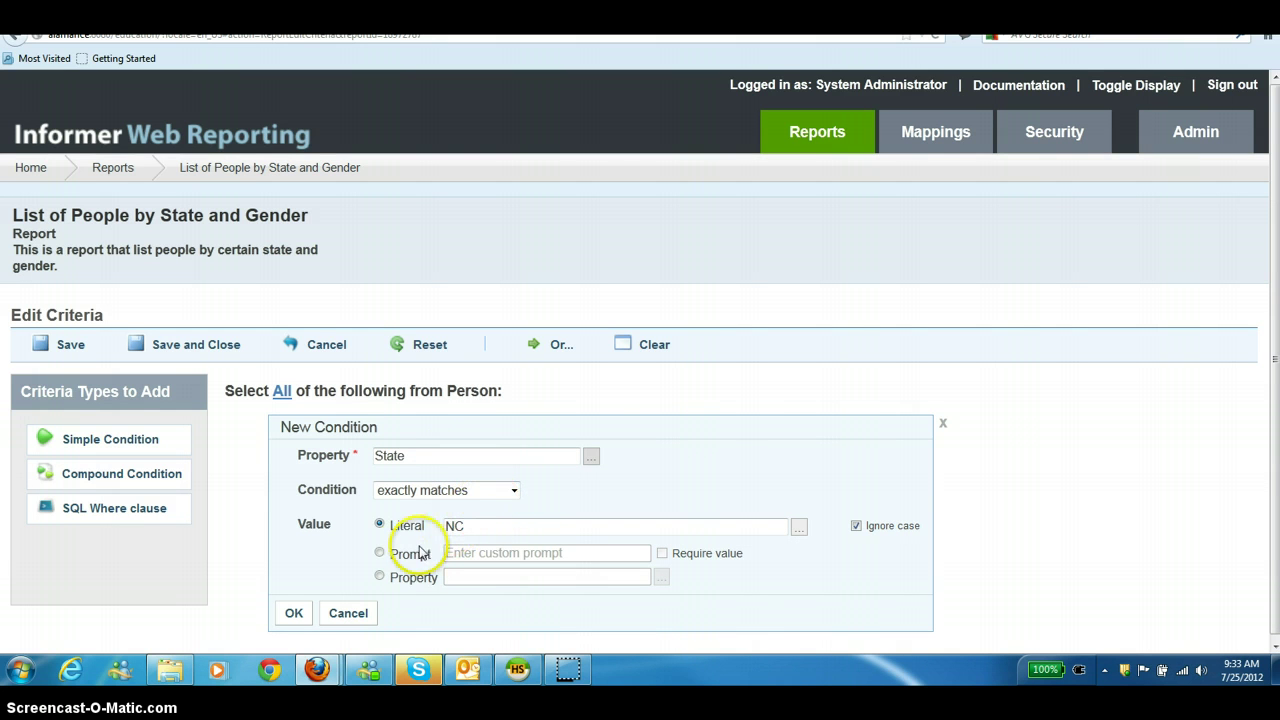
# - Try a run-time prompt 'Enter Saate Abbrev', then clear it and revert to literal NC
pyautogui.click(379, 553)
pyautogui.click(479, 555)
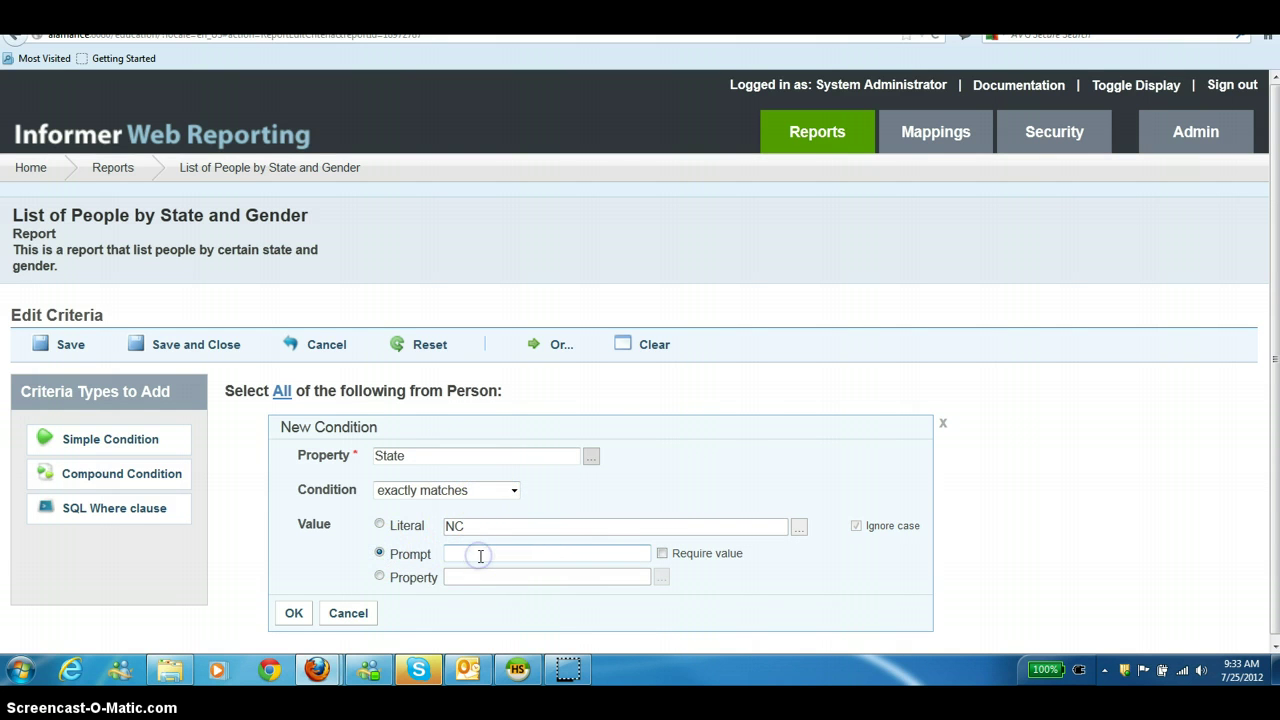
pyautogui.write('Enter')
pyautogui.write(' Sa')
pyautogui.write('ate Abb')
pyautogui.write('rev')
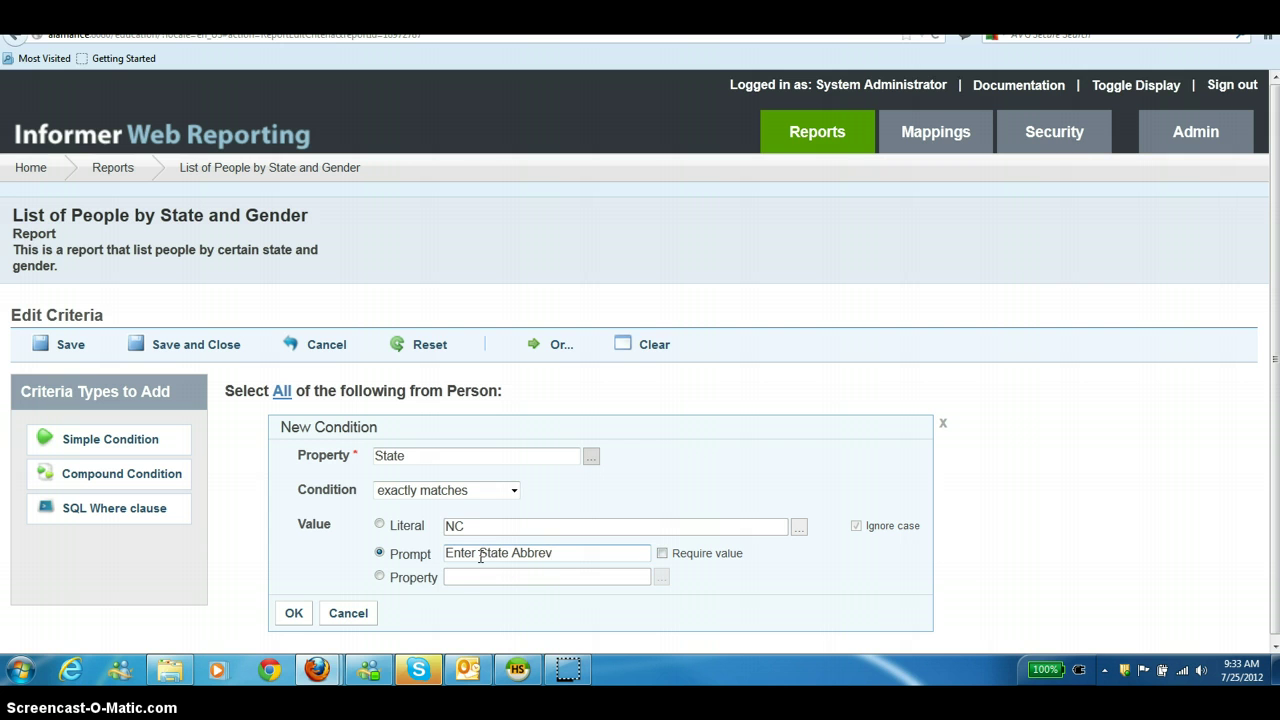
pyautogui.click(662, 553)
pyautogui.click(662, 553)
pyautogui.click(634, 552)
pyautogui.hotkey('ctrl', 'a')
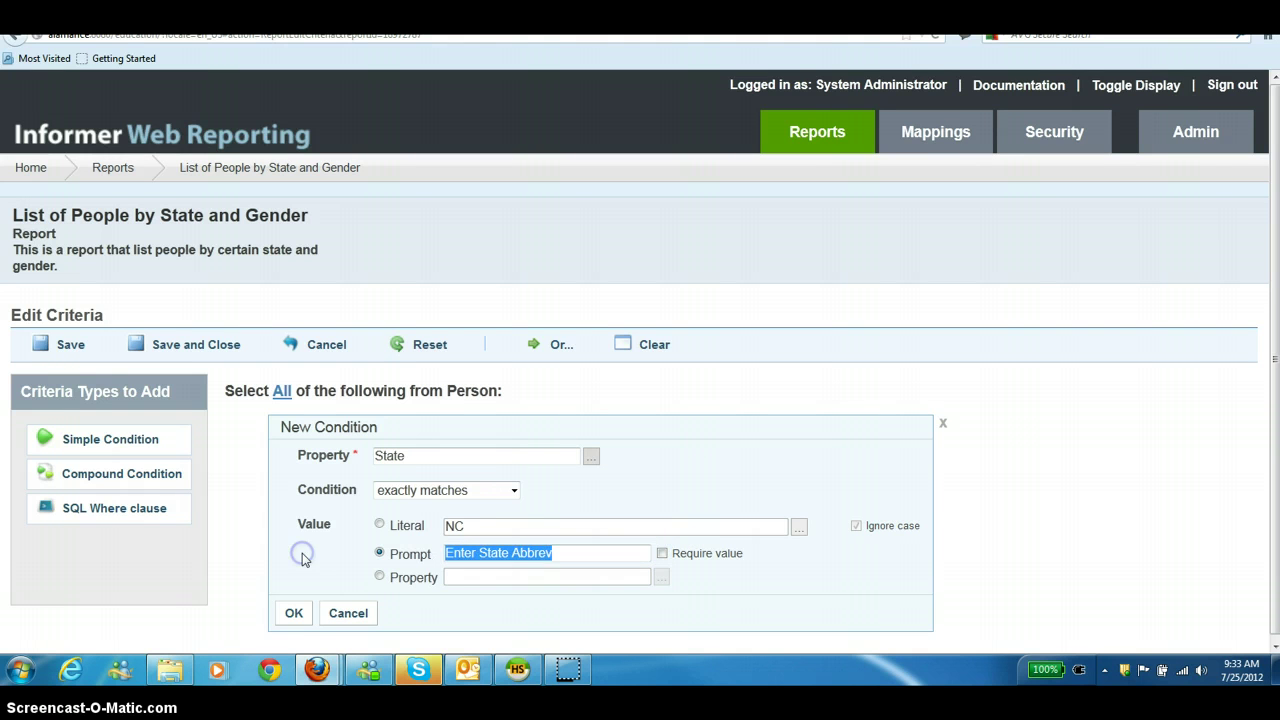
pyautogui.press('BackSpace')
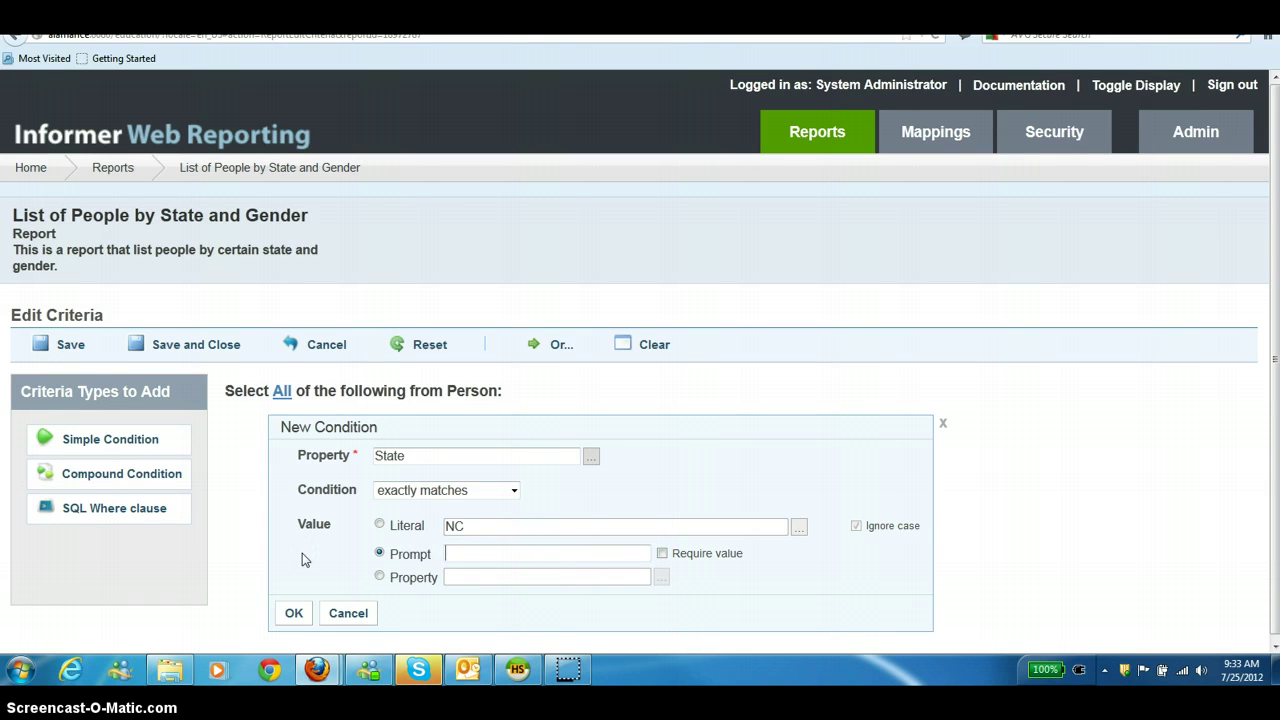
pyautogui.click(379, 524)
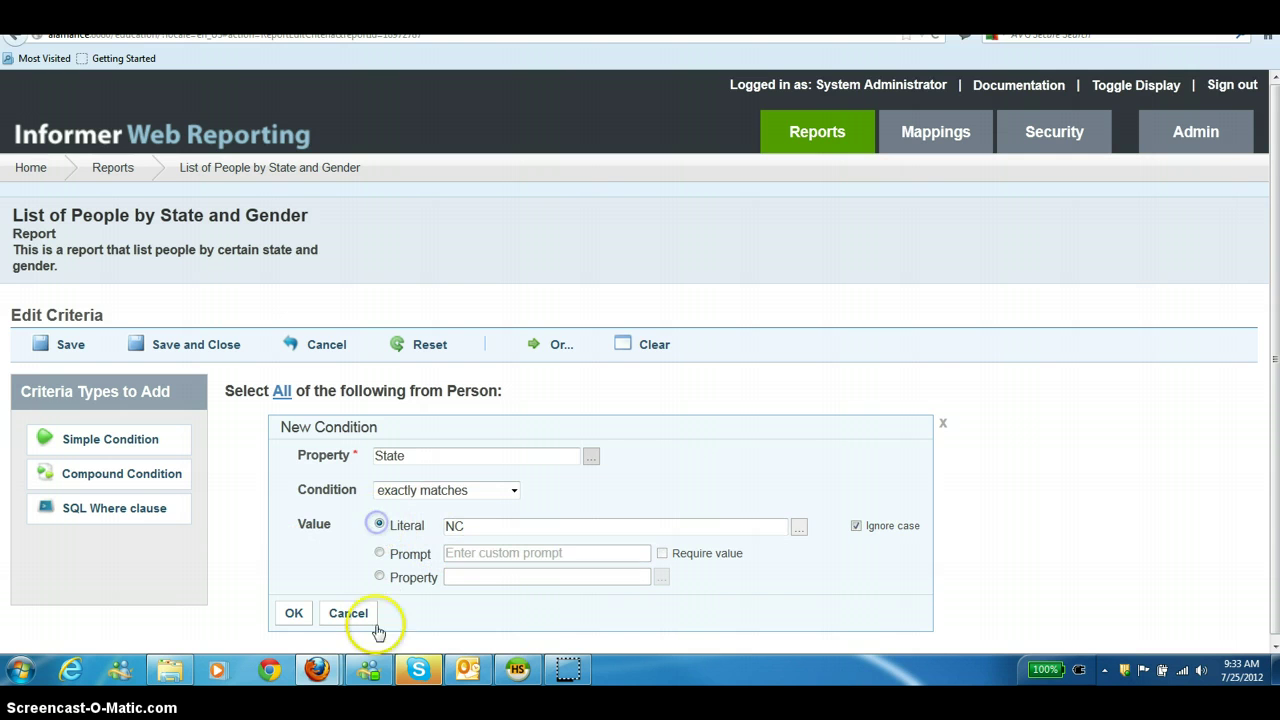
# - Confirm the State condition and add a second condition on Gender using exactly matches
pyautogui.click(291, 614)
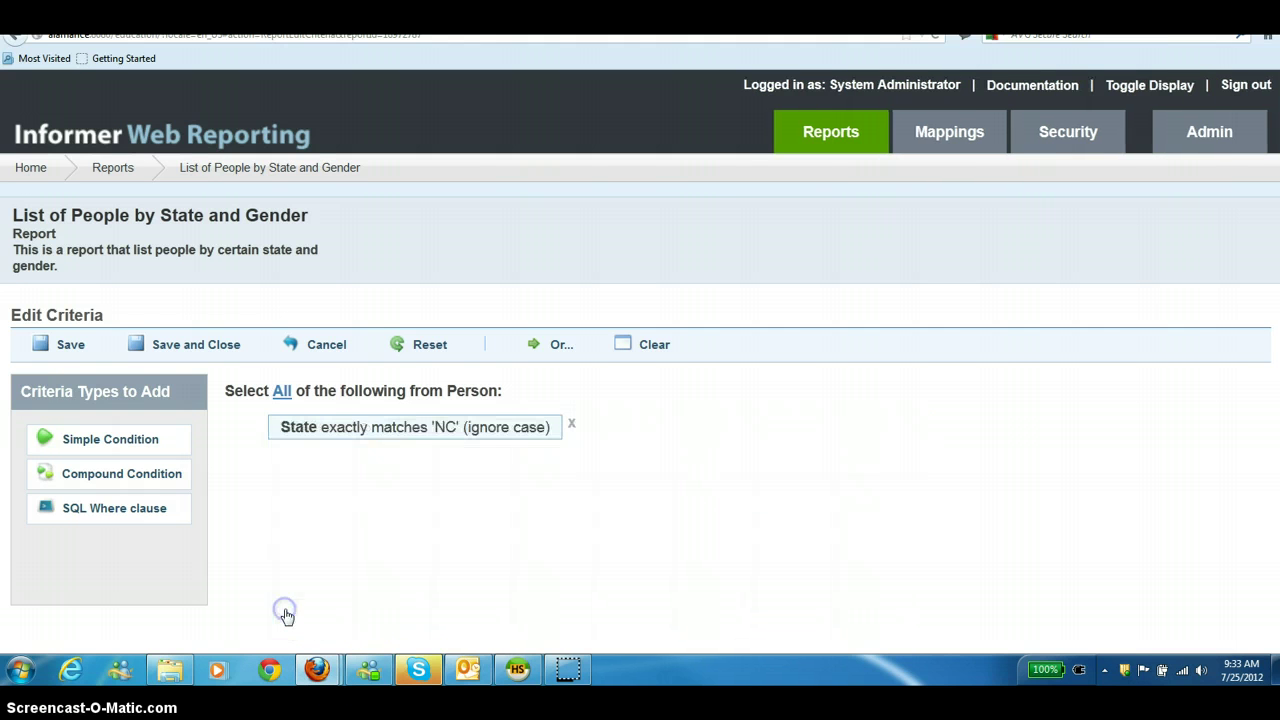
pyautogui.click(68, 440)
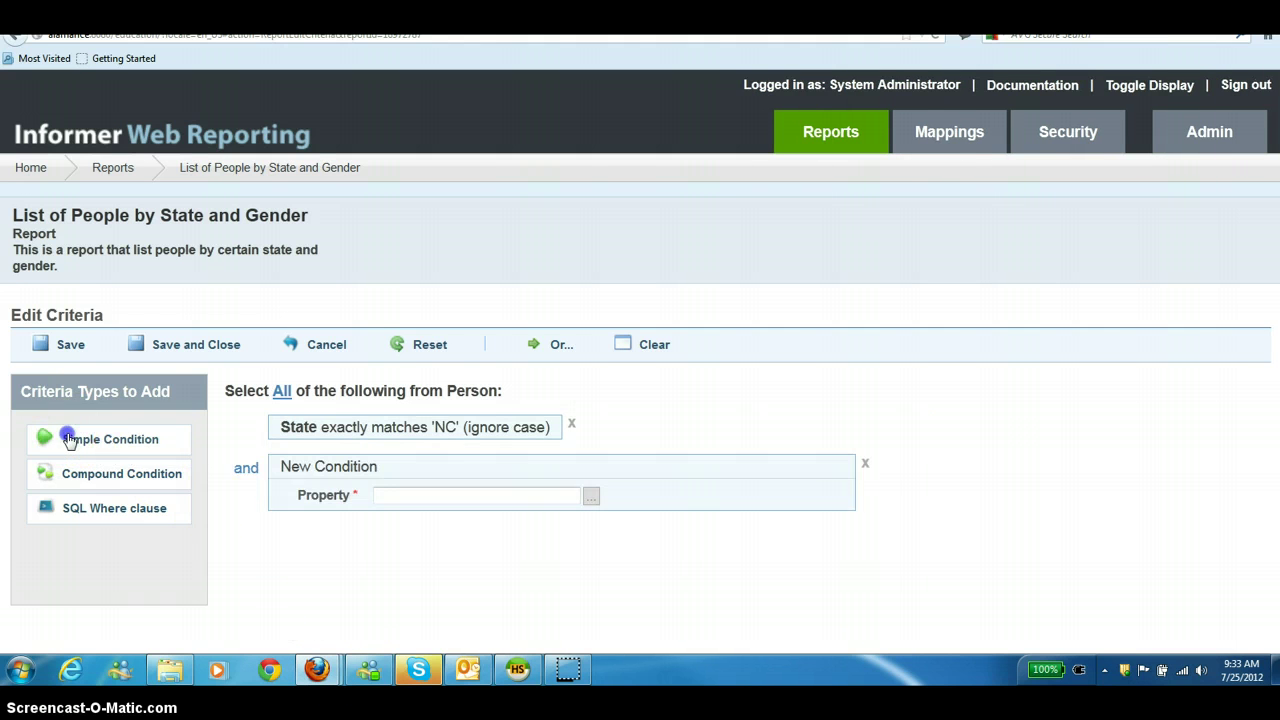
pyautogui.click(511, 500)
pyautogui.write('gen')
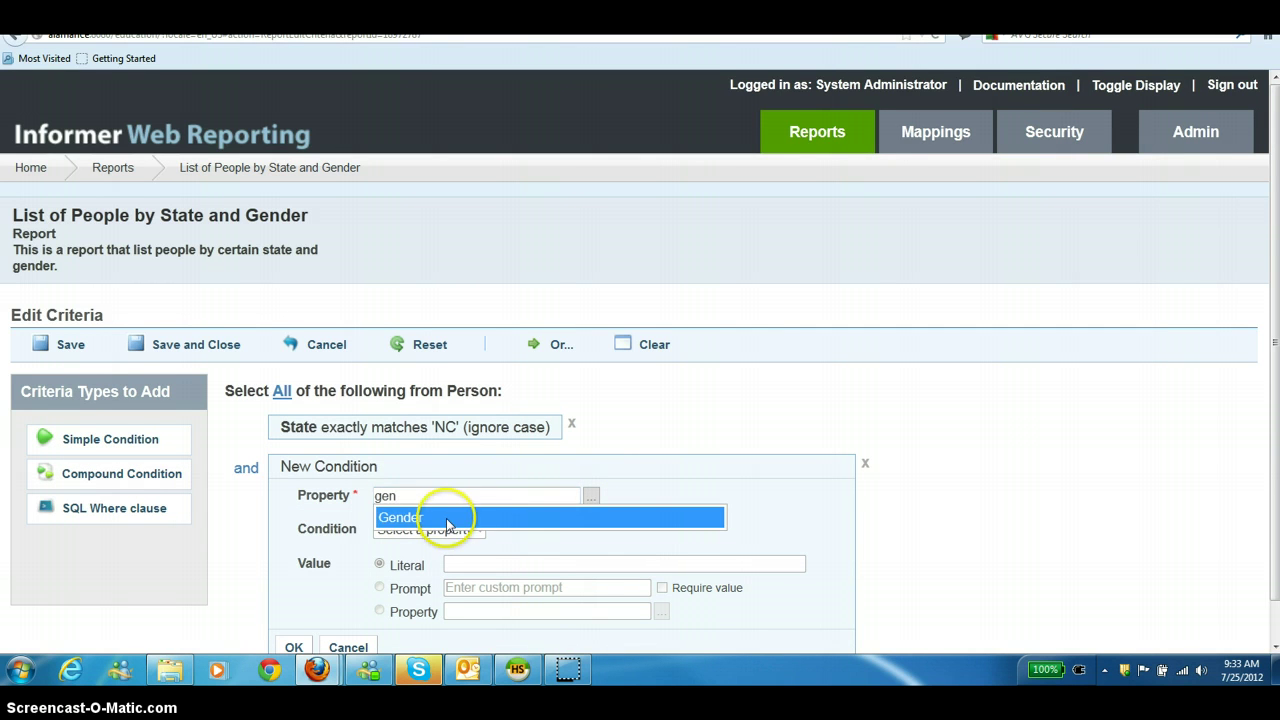
pyautogui.click(446, 517)
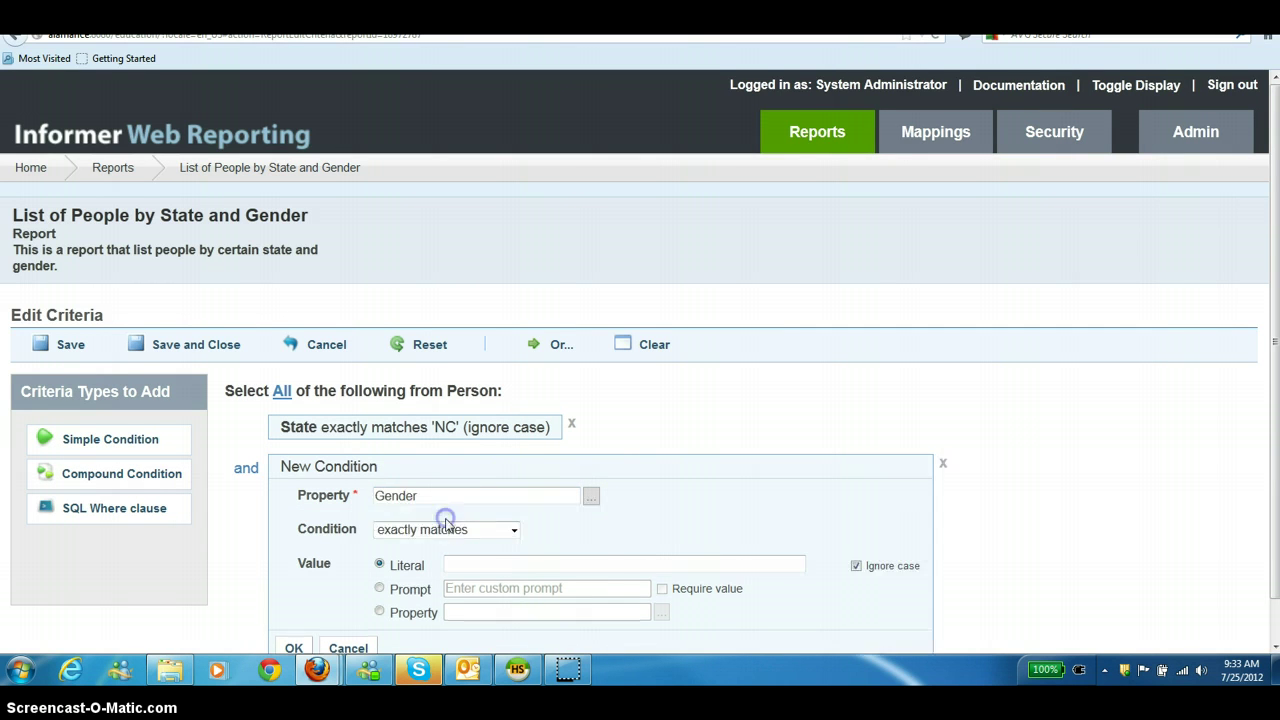
pyautogui.click(512, 534)
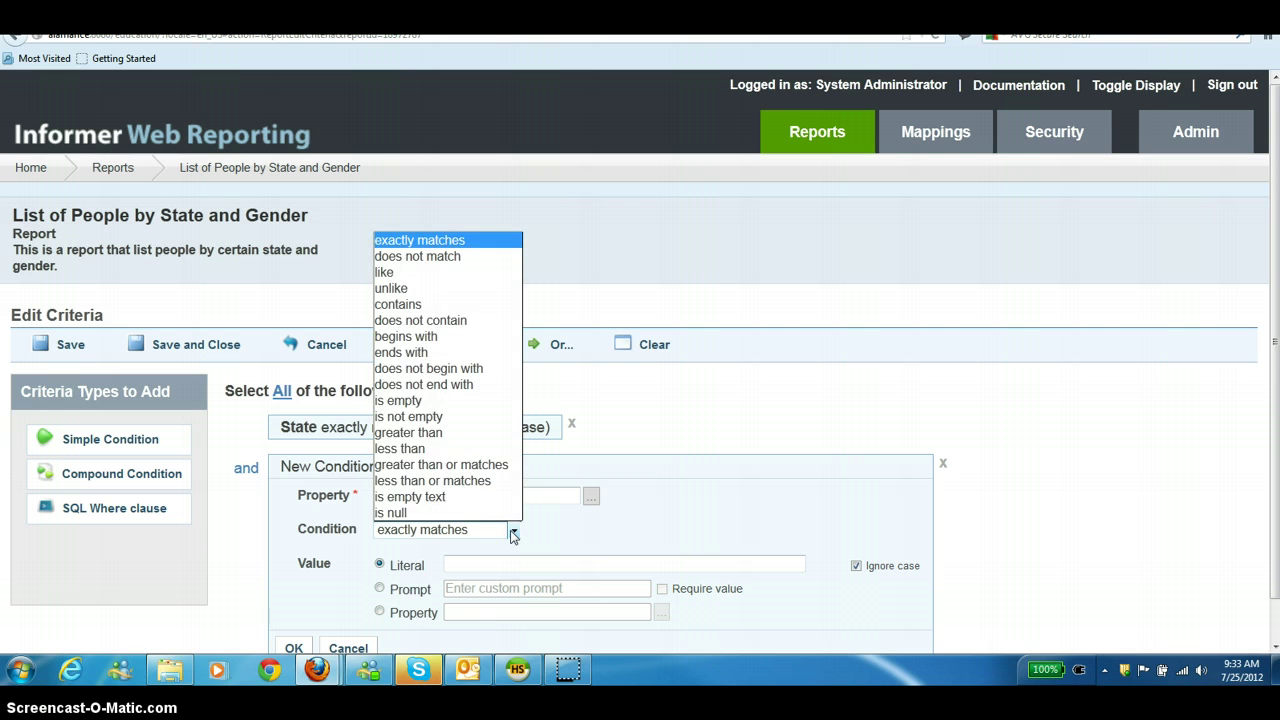
pyautogui.click(511, 532)
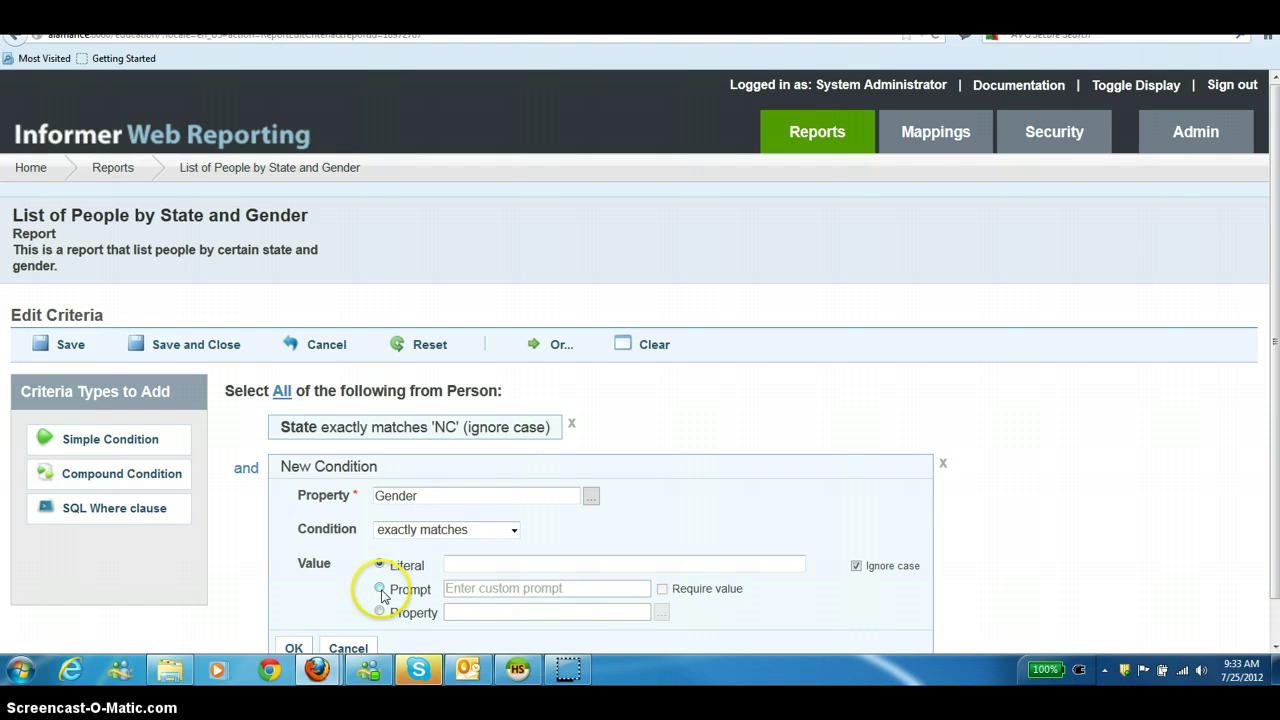
# - Make Gender a required 'Enter Gender' prompt, confirm it, and save the filter criteria
pyautogui.click(380, 590)
pyautogui.click(466, 589)
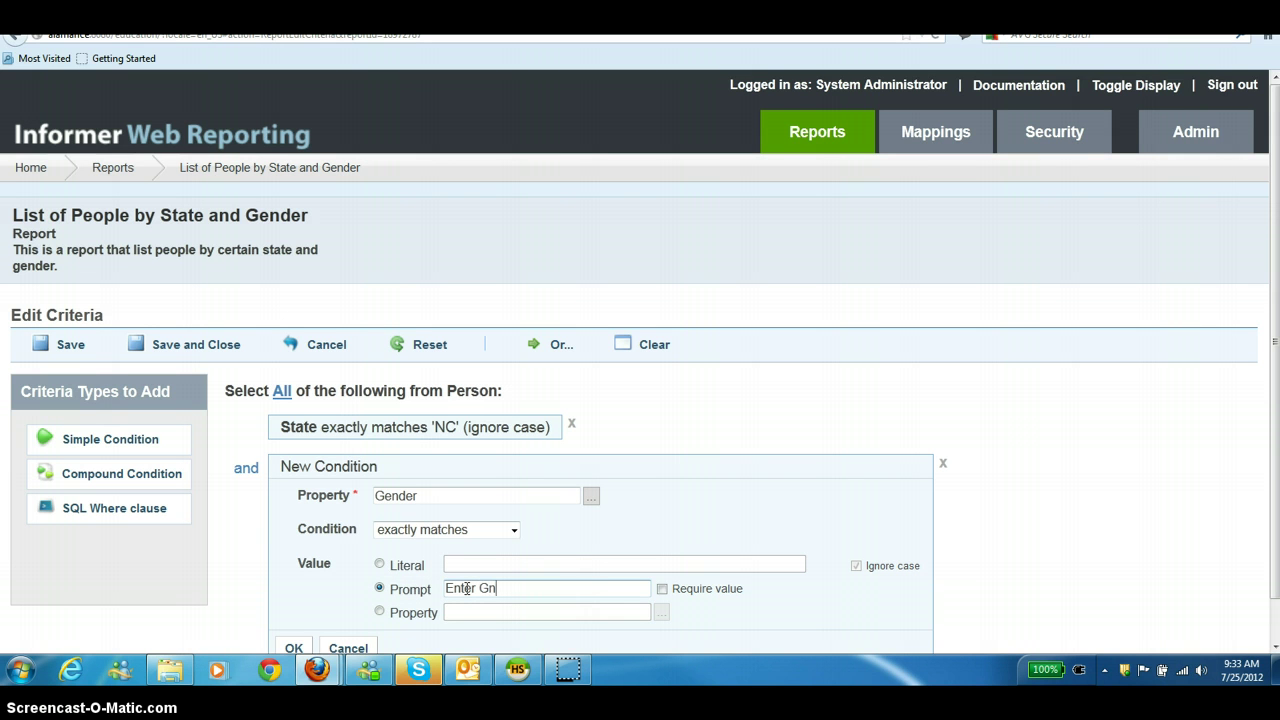
pyautogui.click(662, 589)
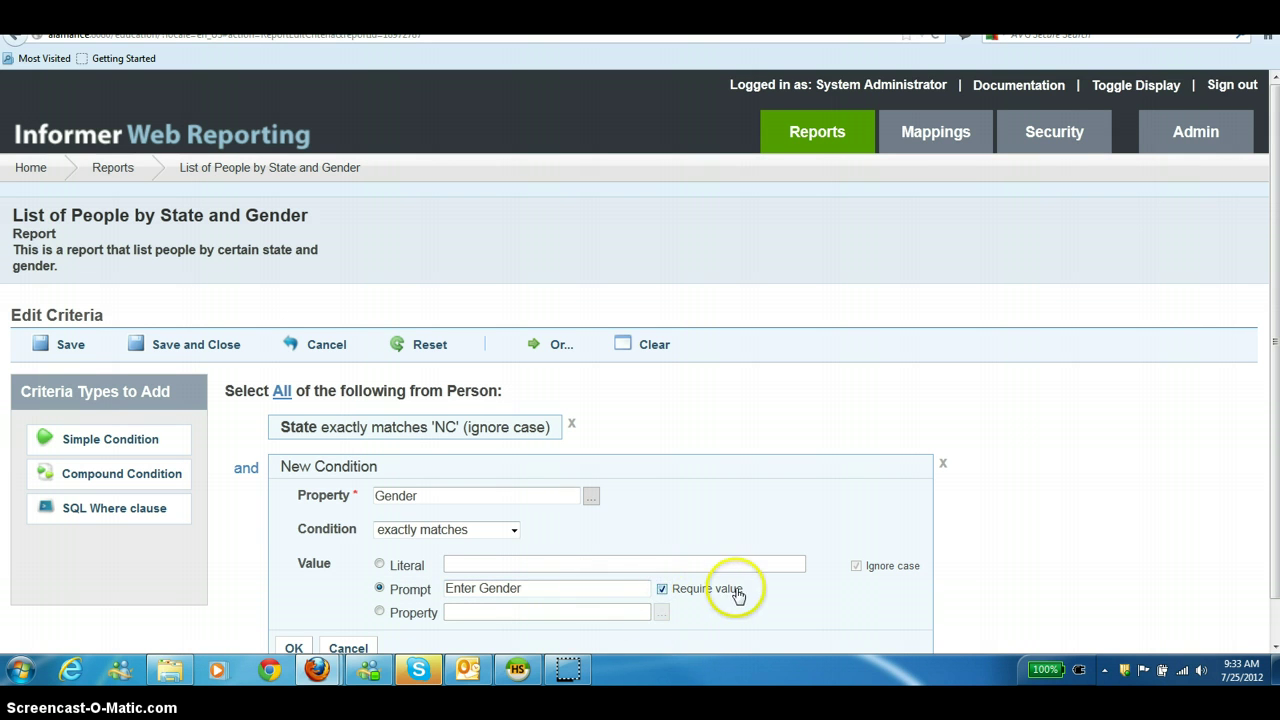
pyautogui.scroll(-1, 757, 593)
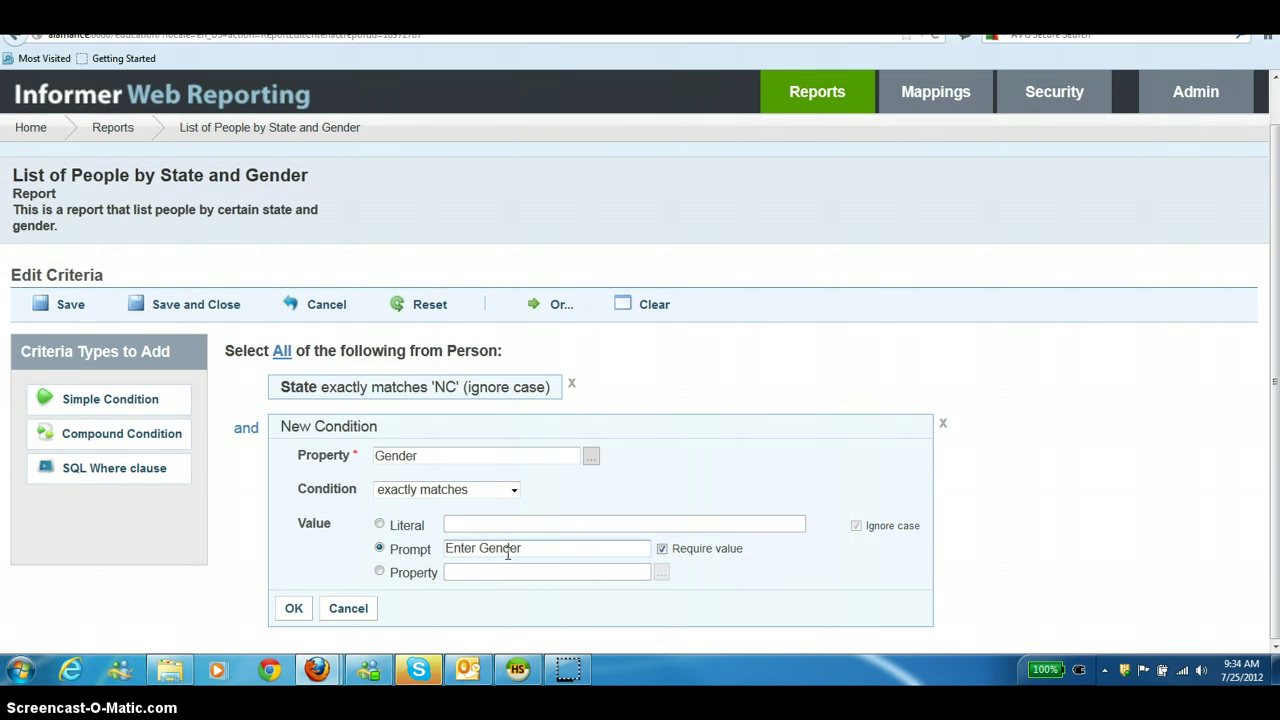
pyautogui.click(293, 608)
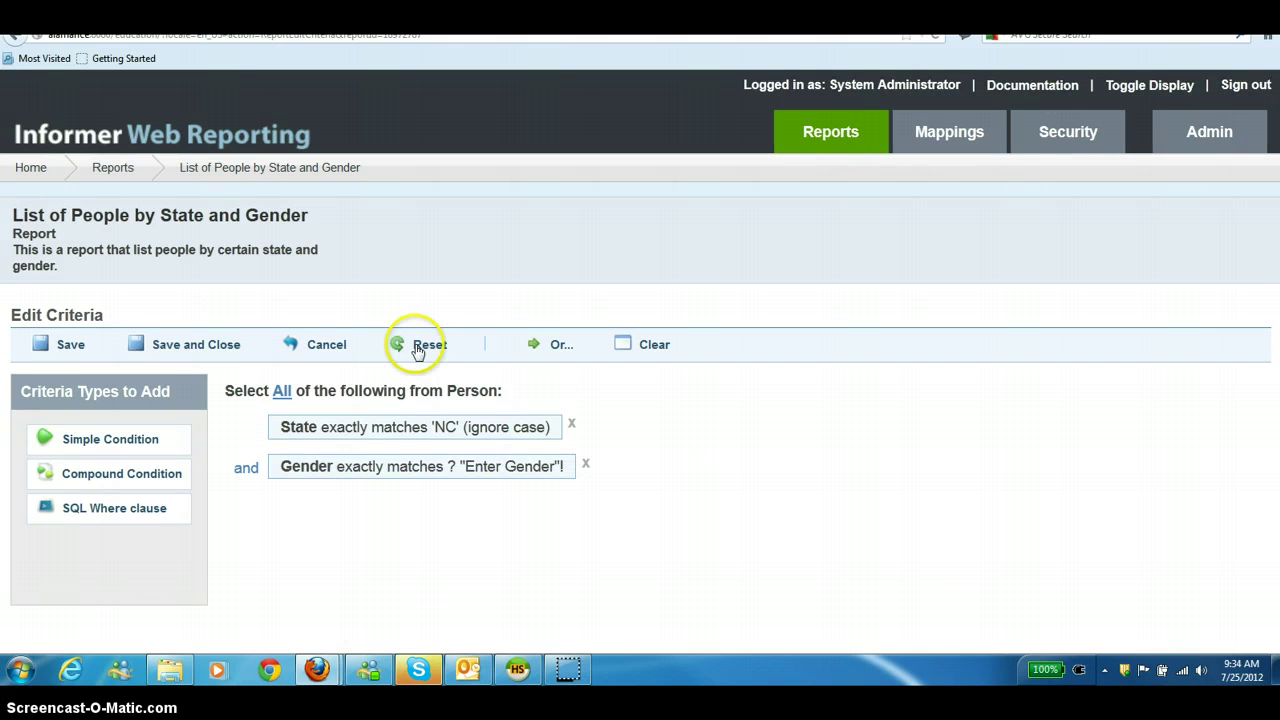
pyautogui.click(163, 347)
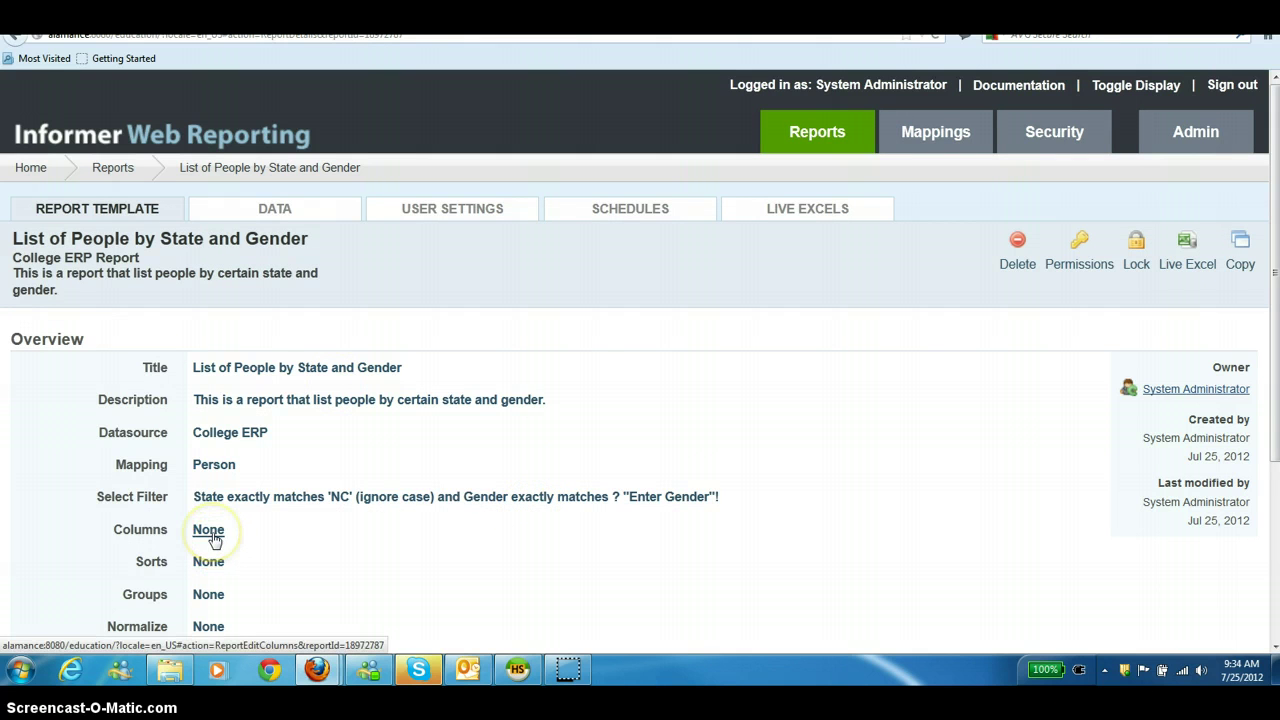
# - Open the Edit Columns page through the report's Columns 'None' link
pyautogui.click(217, 532)
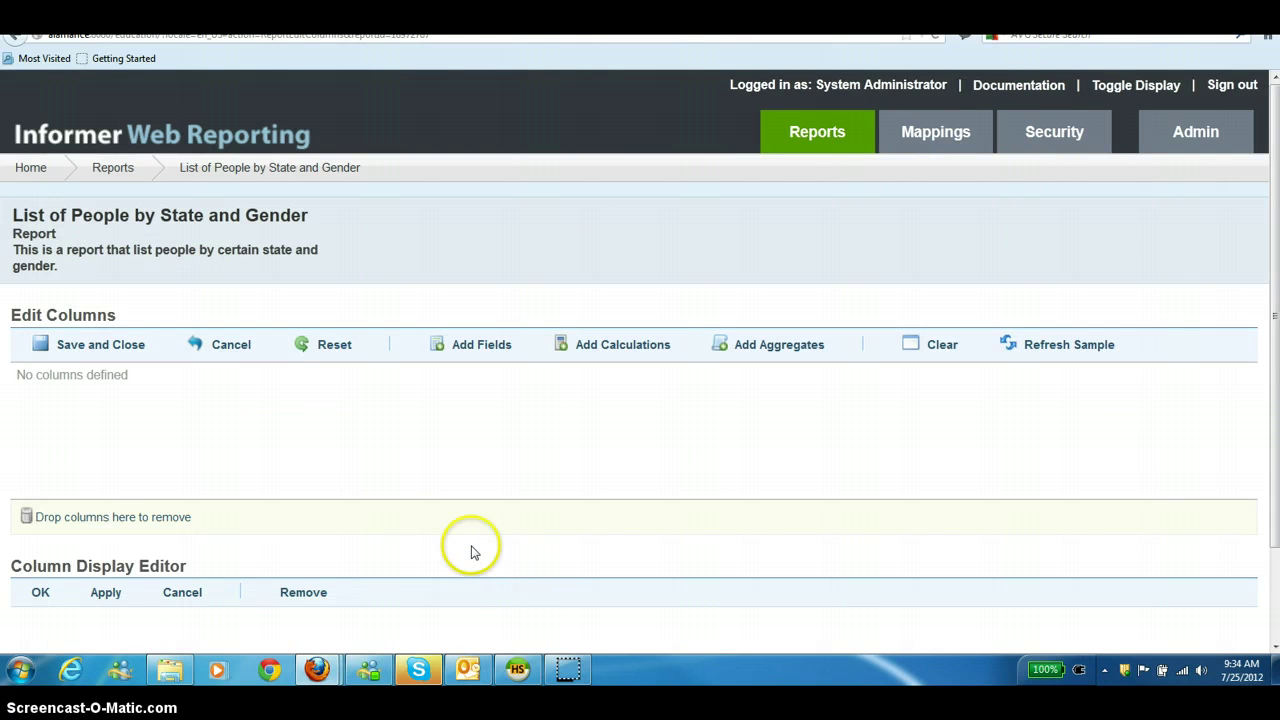
# - Add Last Name and First Name columns from the Person fields
pyautogui.click(468, 347)
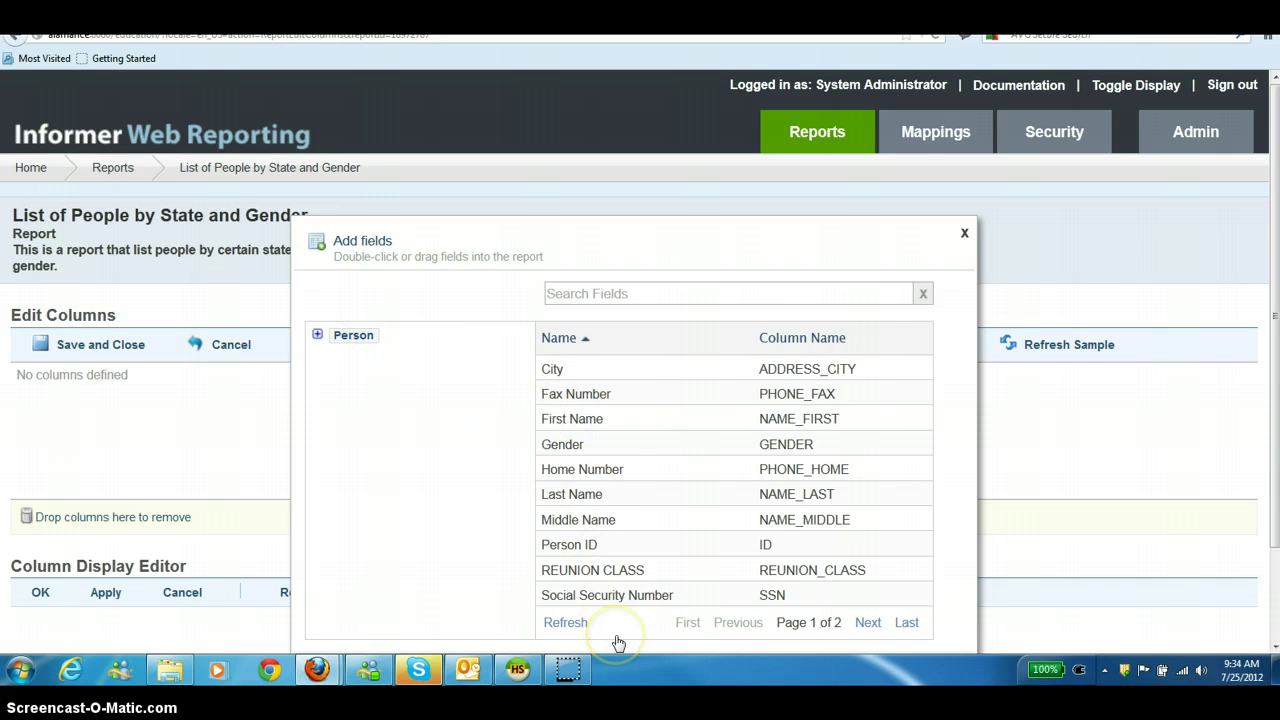
pyautogui.click(319, 337)
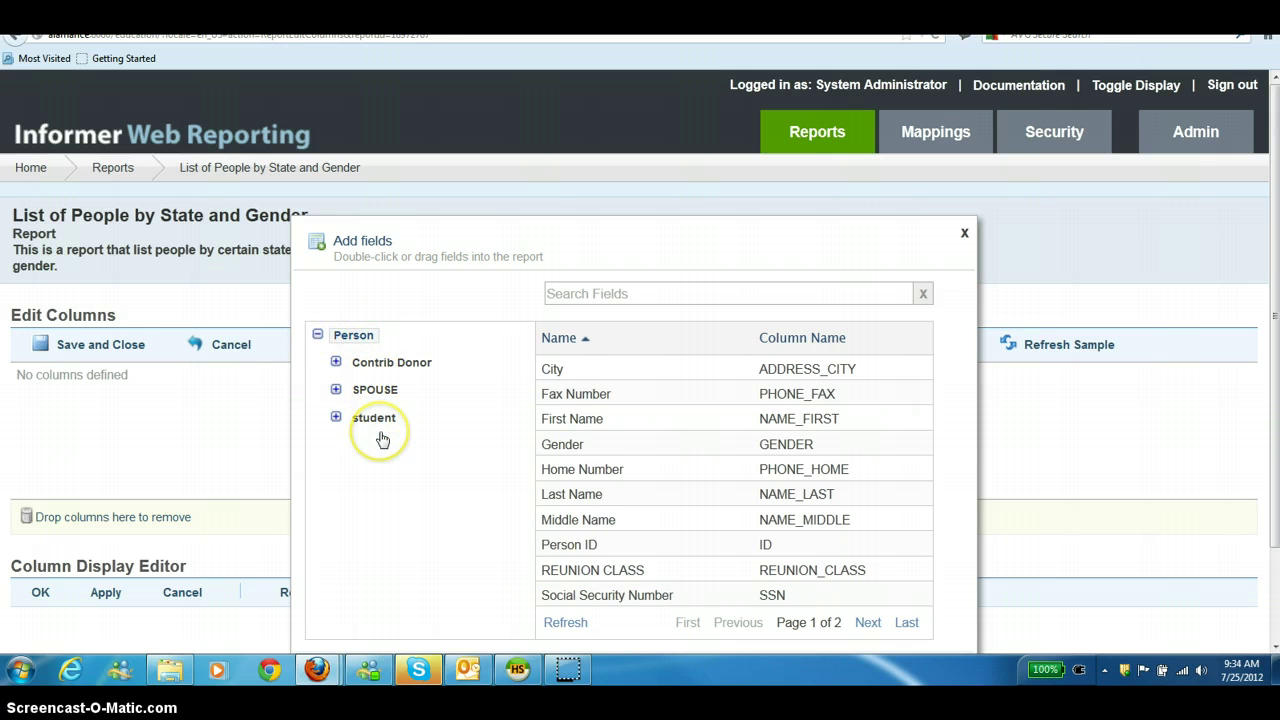
pyautogui.click(356, 340)
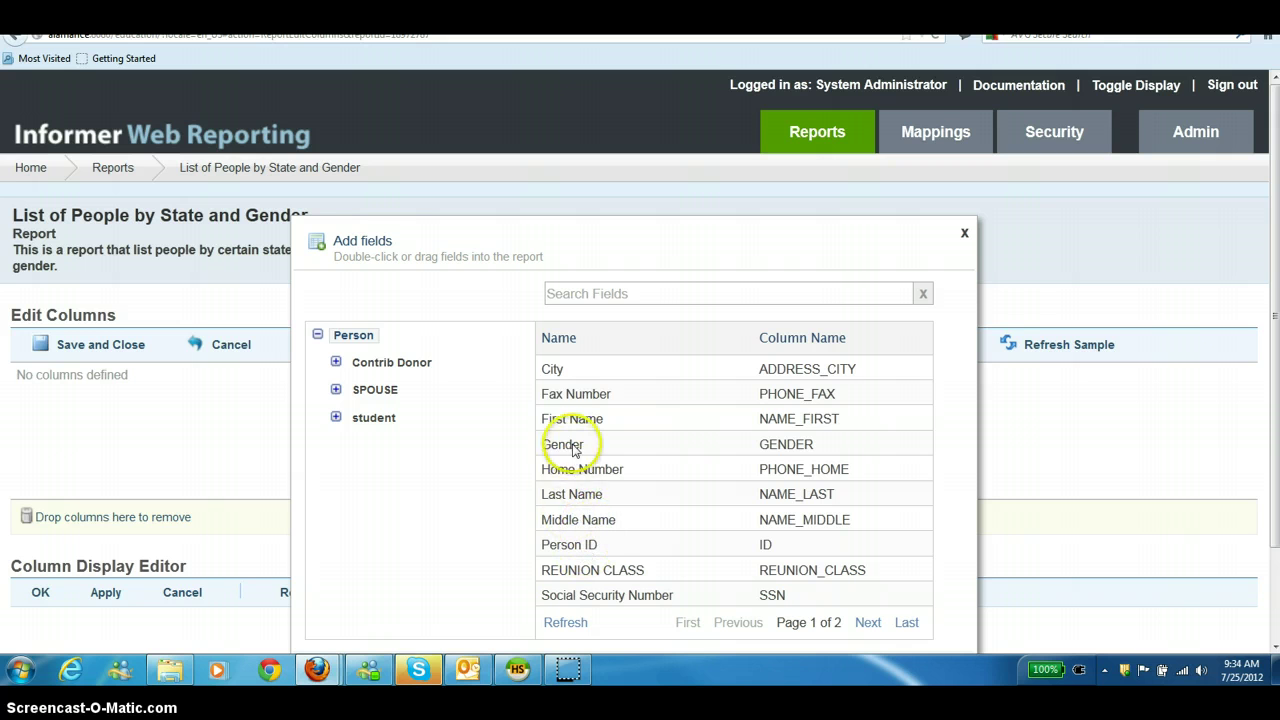
pyautogui.doubleClick(576, 500)
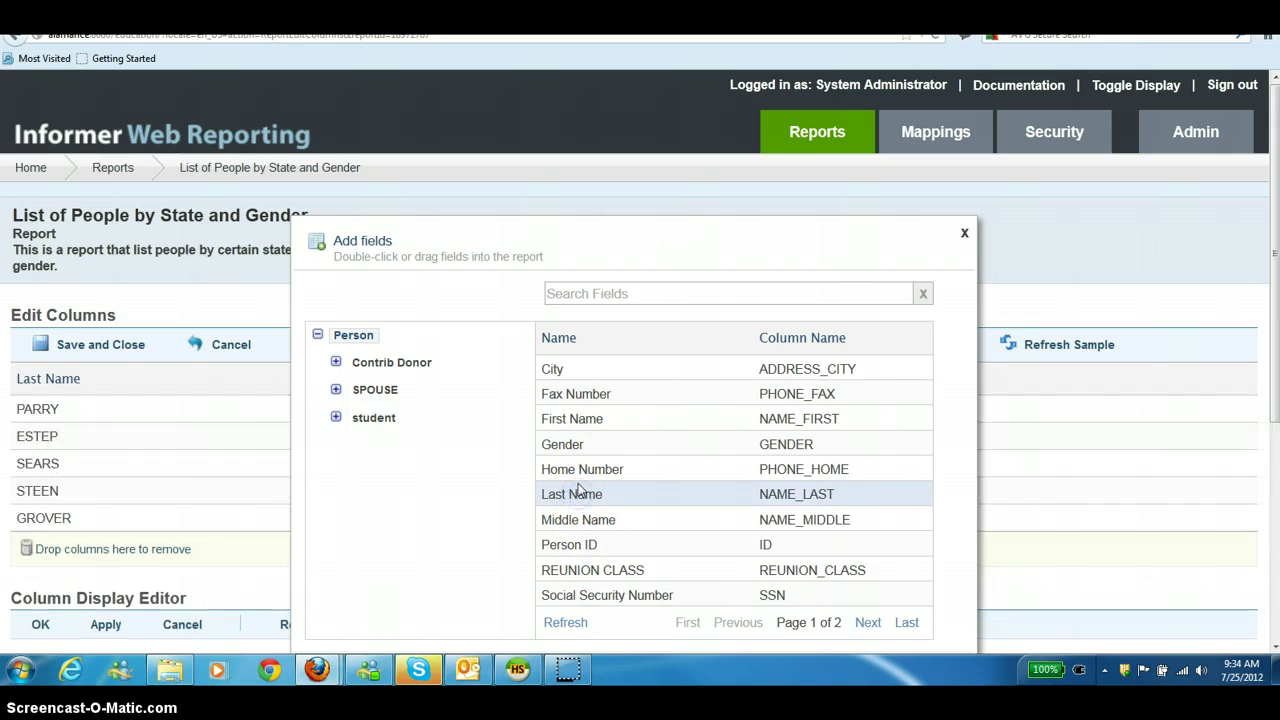
pyautogui.click(594, 422)
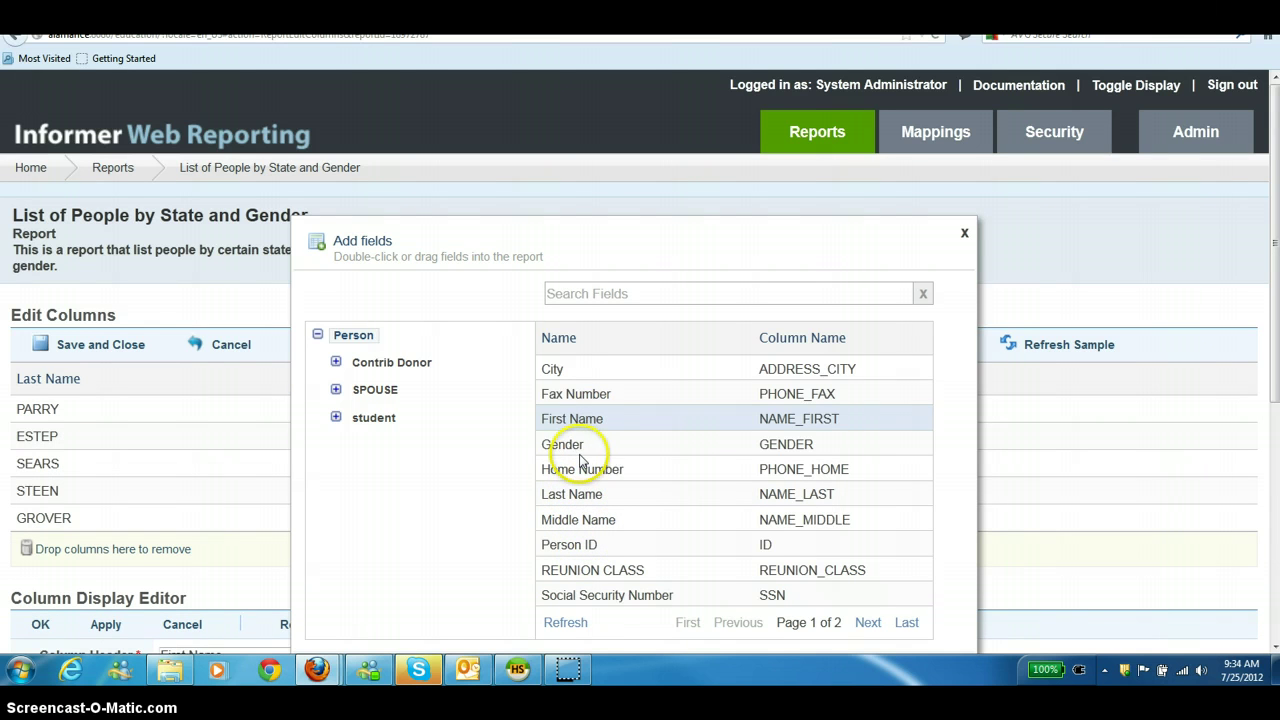
# - Search 'add' and add the State, Street and Zip Code address columns, then close the picker
pyautogui.click(613, 300)
pyautogui.write('a')
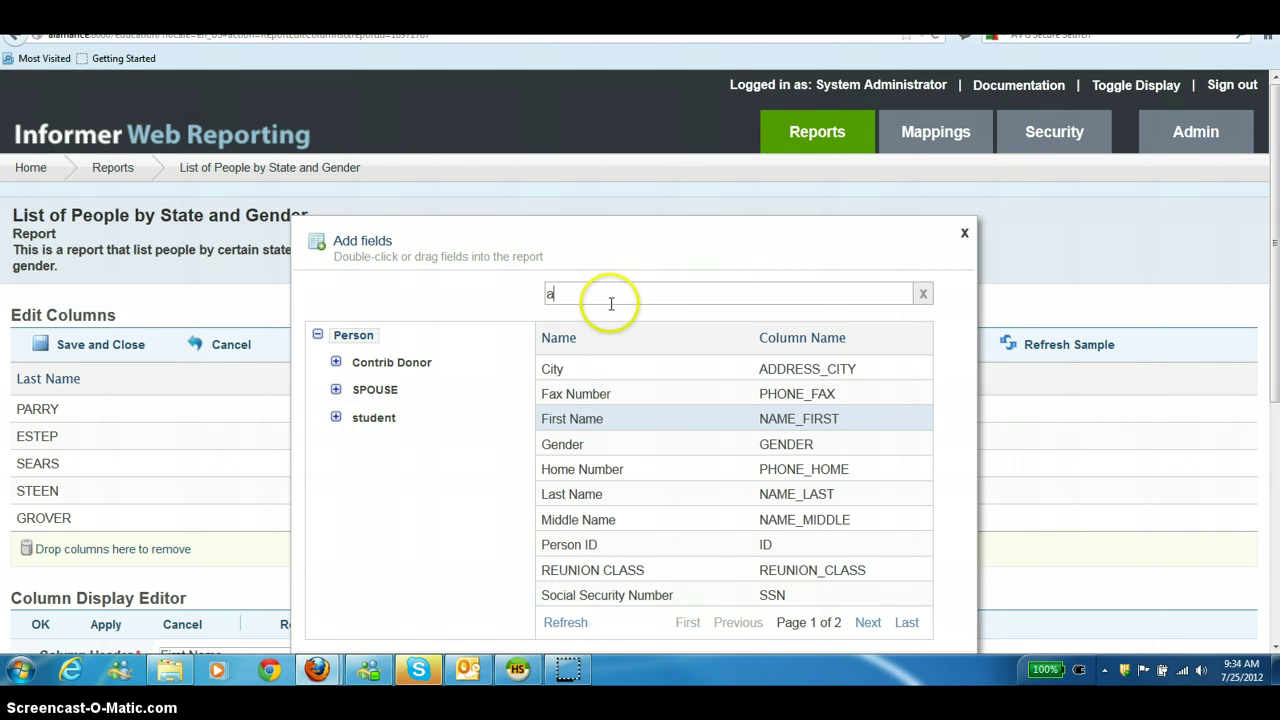
pyautogui.write('ddress')
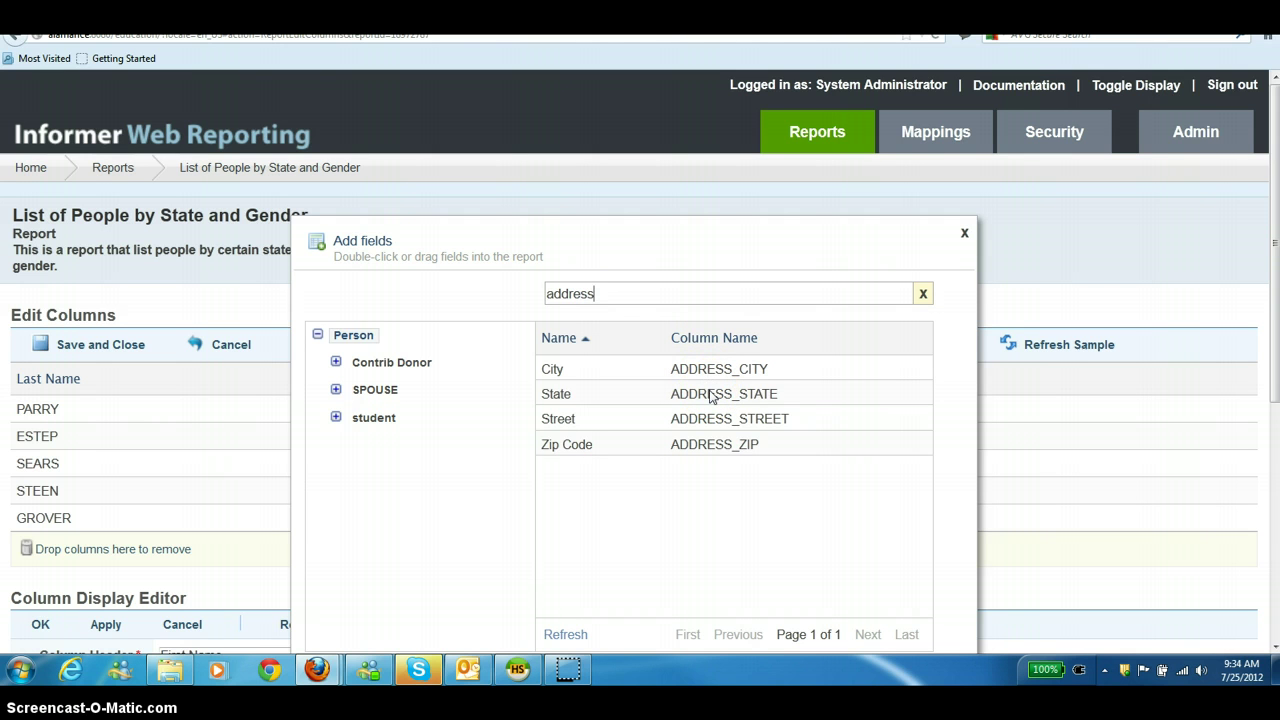
pyautogui.click(712, 397)
pyautogui.moveTo(712, 397); pyautogui.dragTo(689, 376)
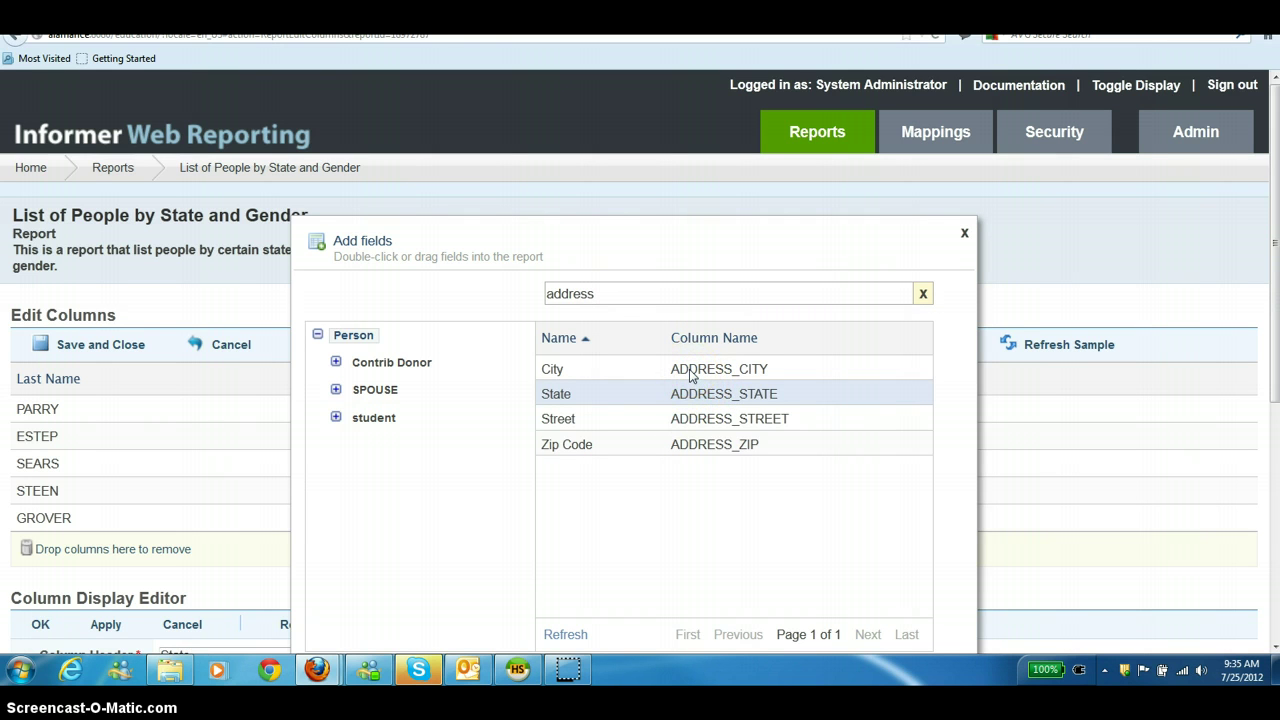
pyautogui.doubleClick(705, 420)
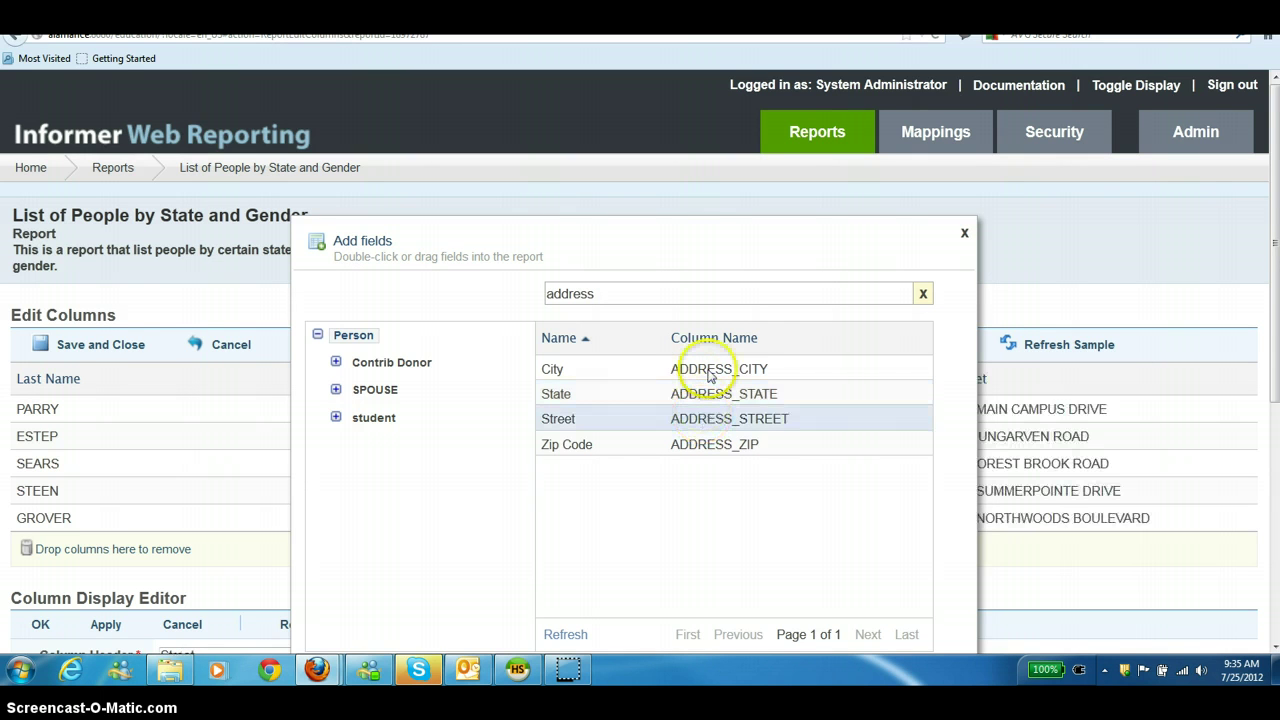
pyautogui.doubleClick(710, 446)
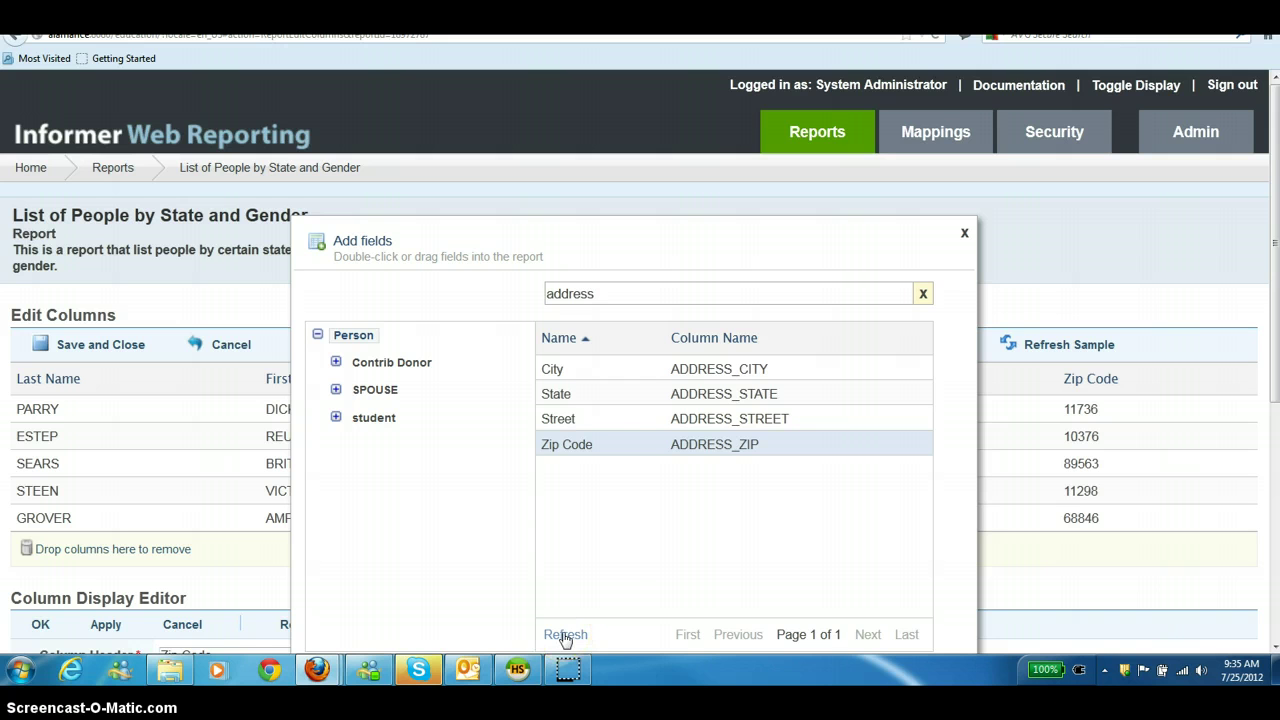
pyautogui.click(565, 636)
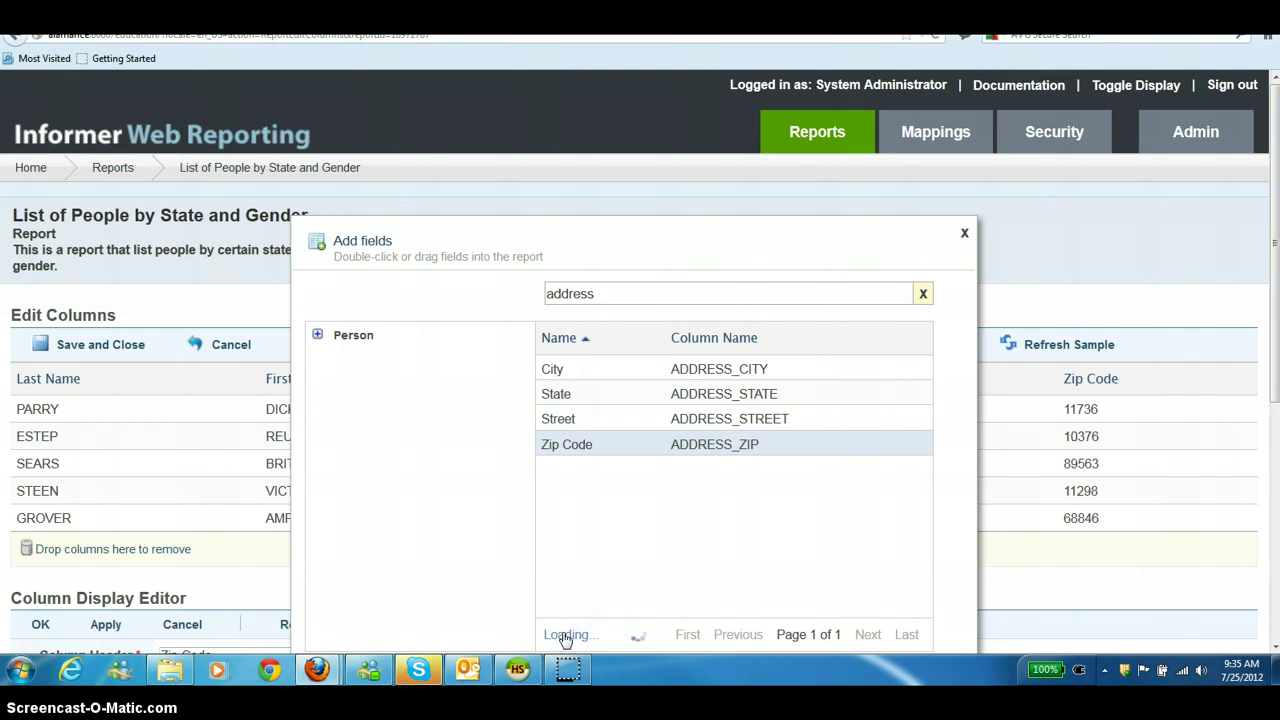
pyautogui.moveTo(609, 294); pyautogui.dragTo(497, 287)
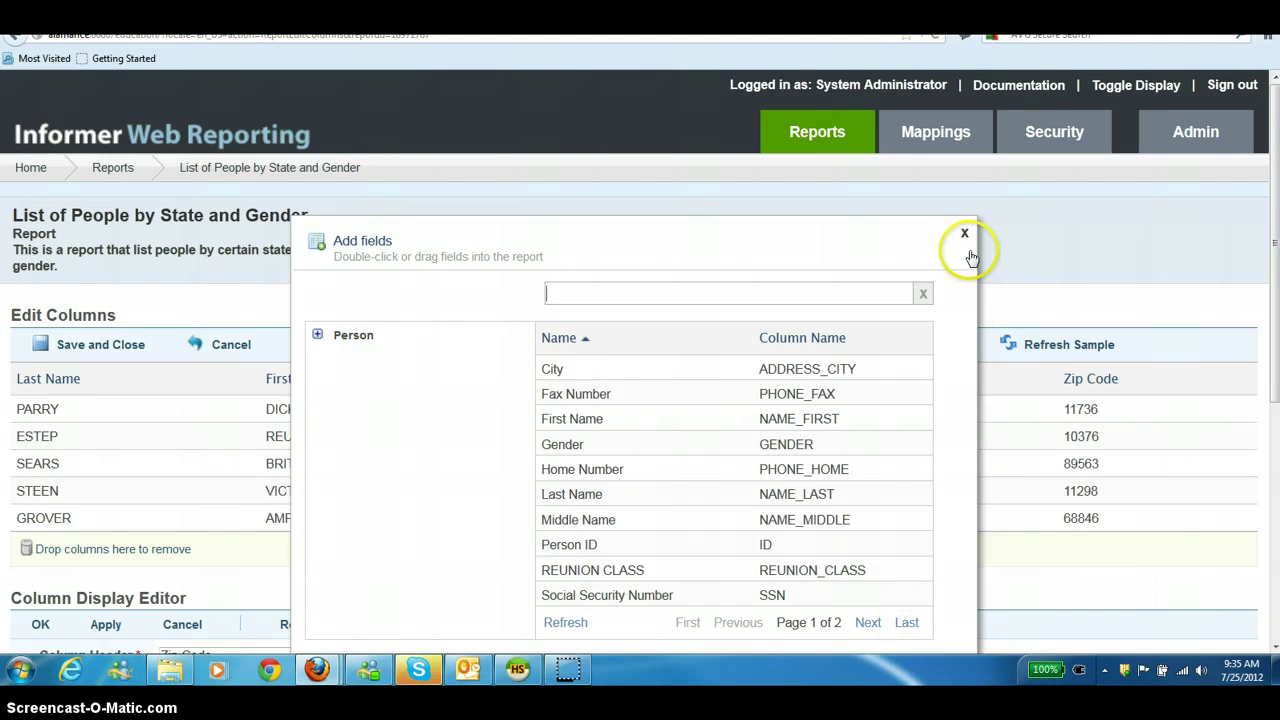
pyautogui.click(965, 234)
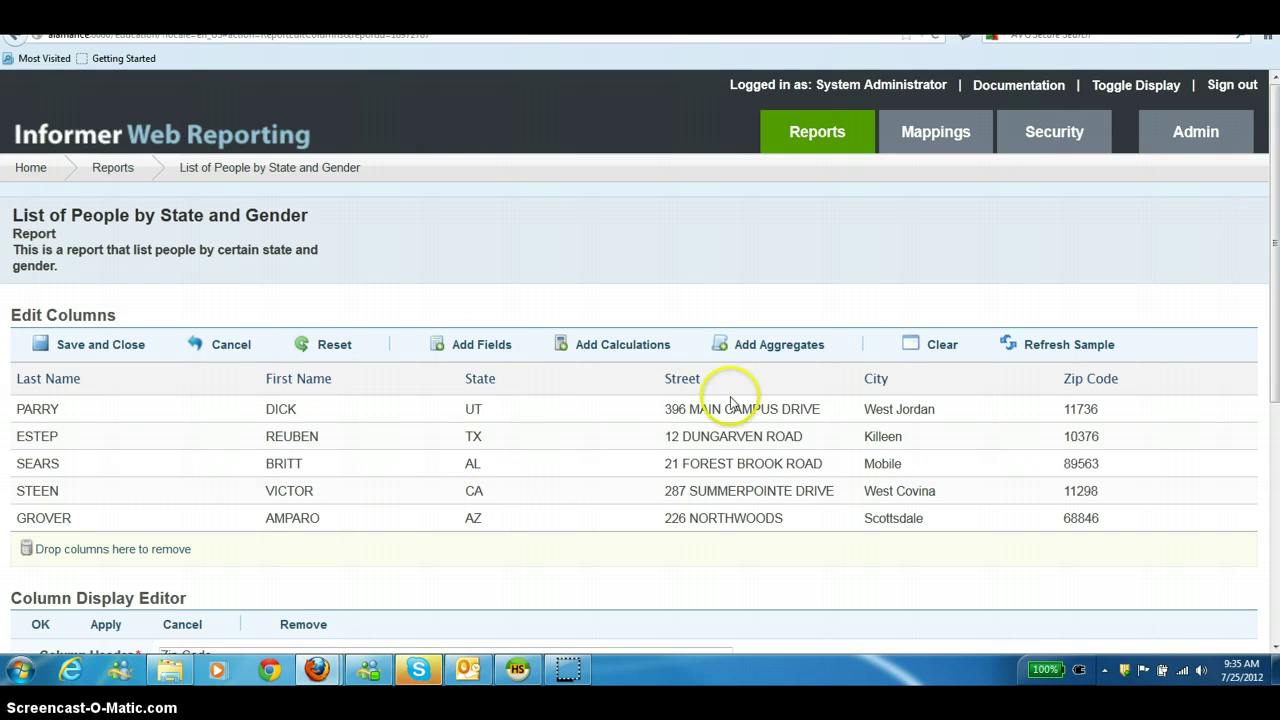
# - Move the State column after City, add a Gender column, and save the column layout
pyautogui.click(475, 380)
pyautogui.moveTo(475, 380); pyautogui.dragTo(617, 378)
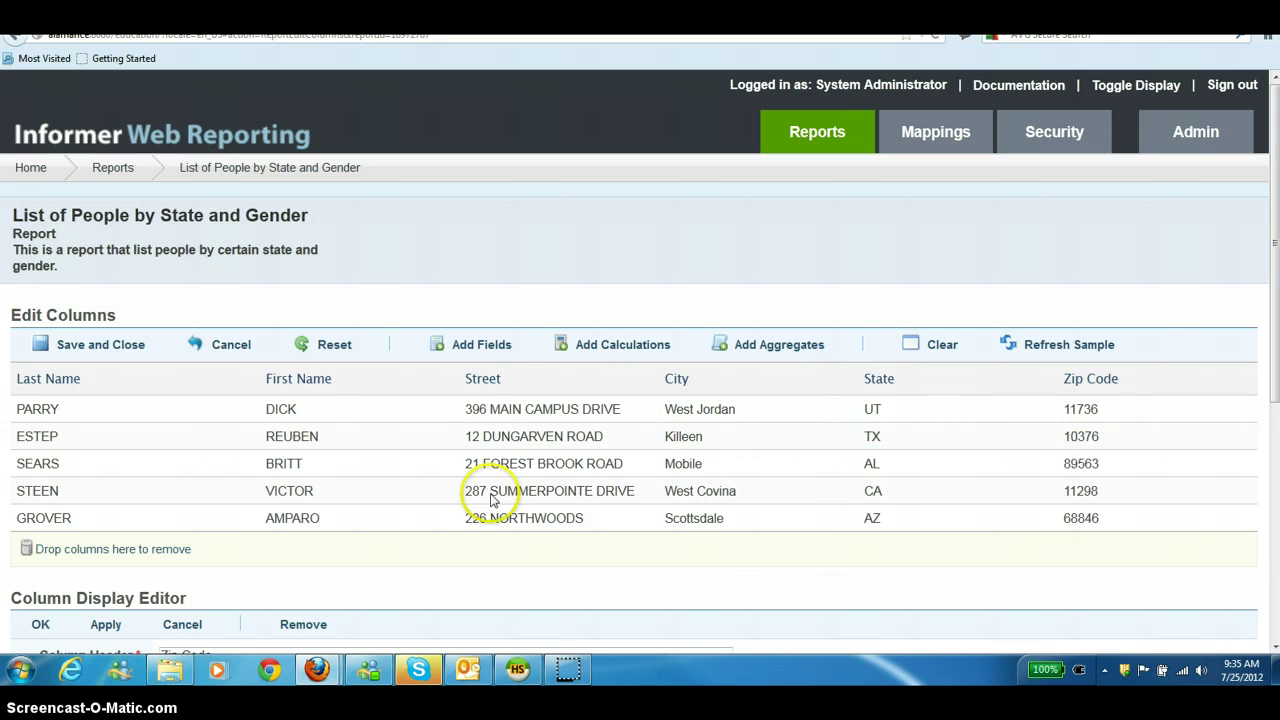
pyautogui.click(466, 347)
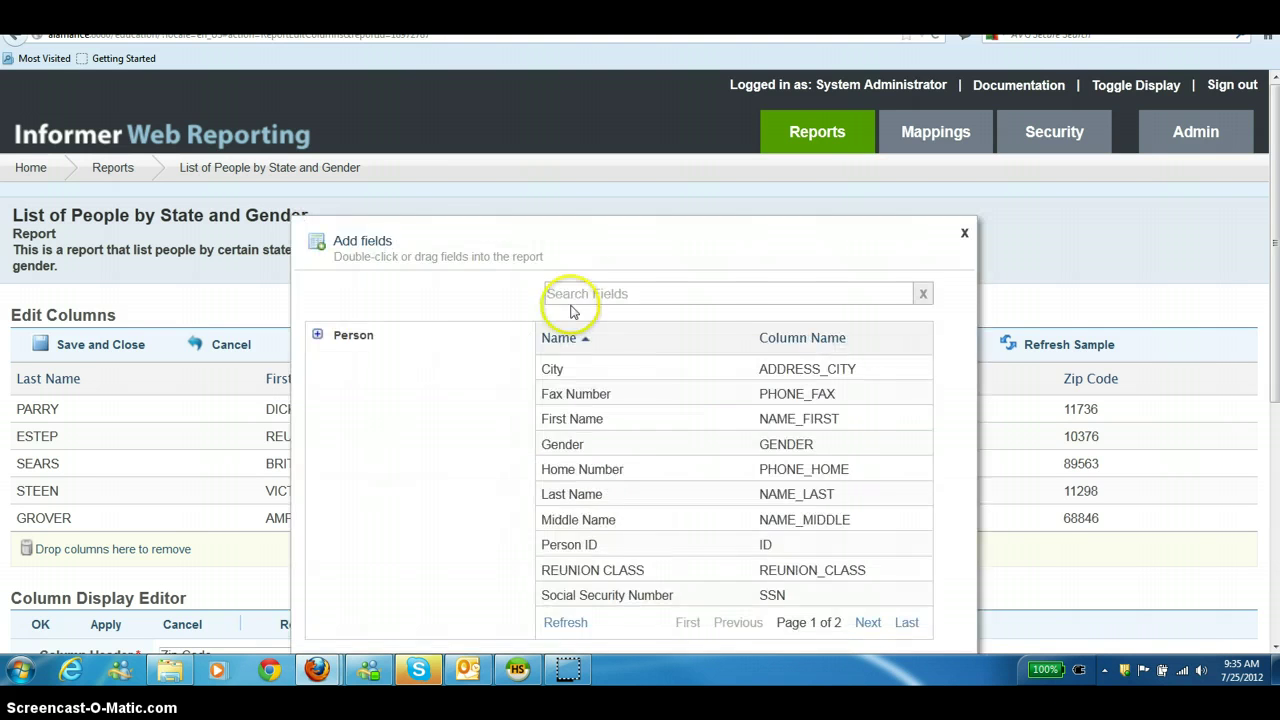
pyautogui.click(583, 292)
pyautogui.write('gend')
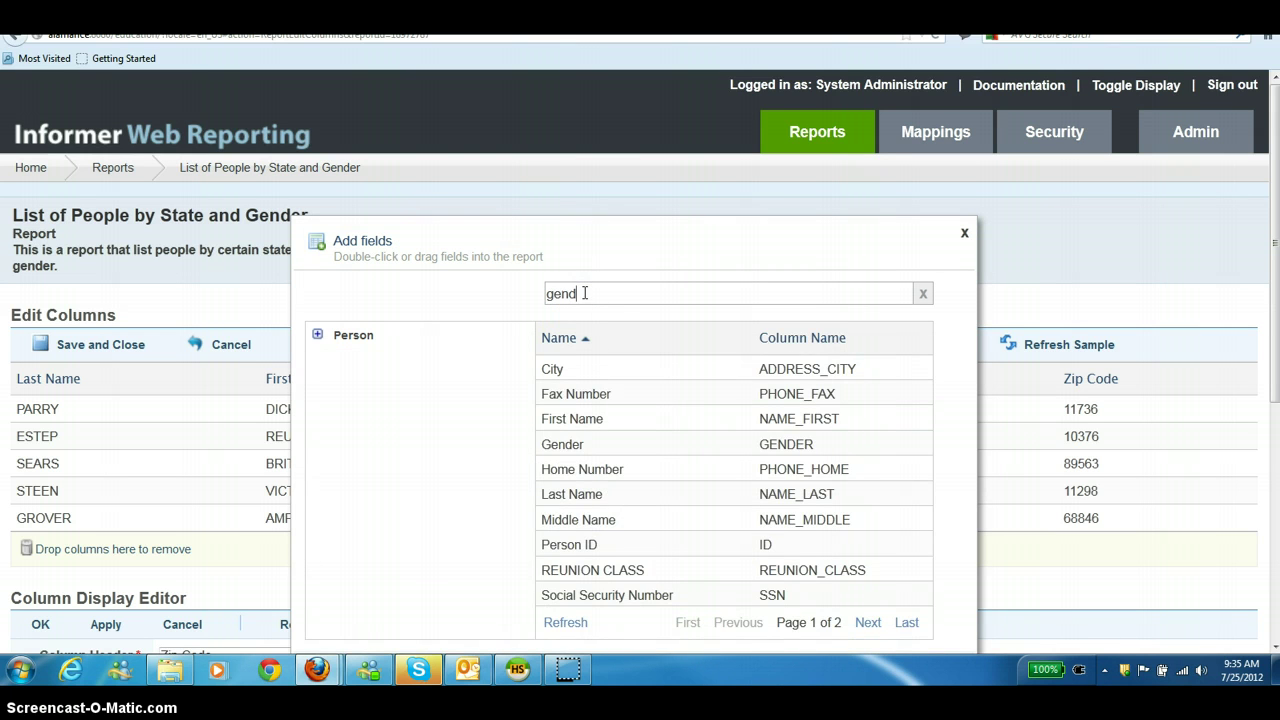
pyautogui.write('er')
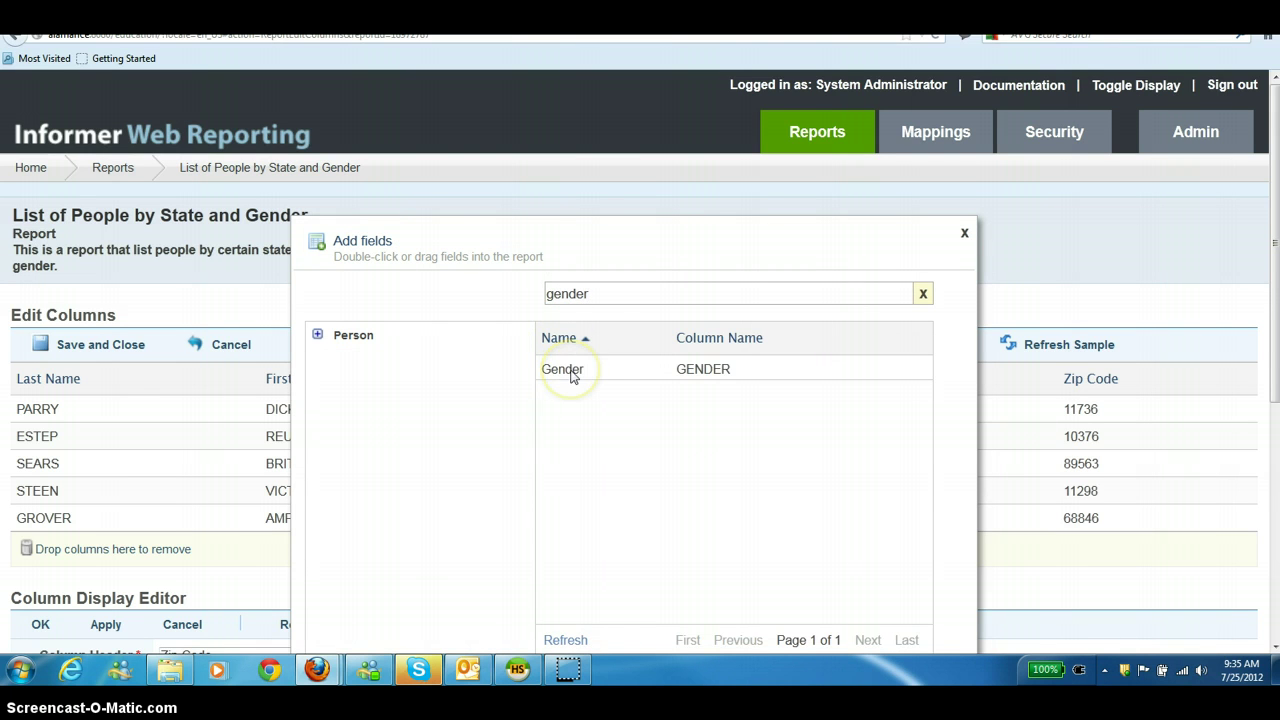
pyautogui.doubleClick(572, 374)
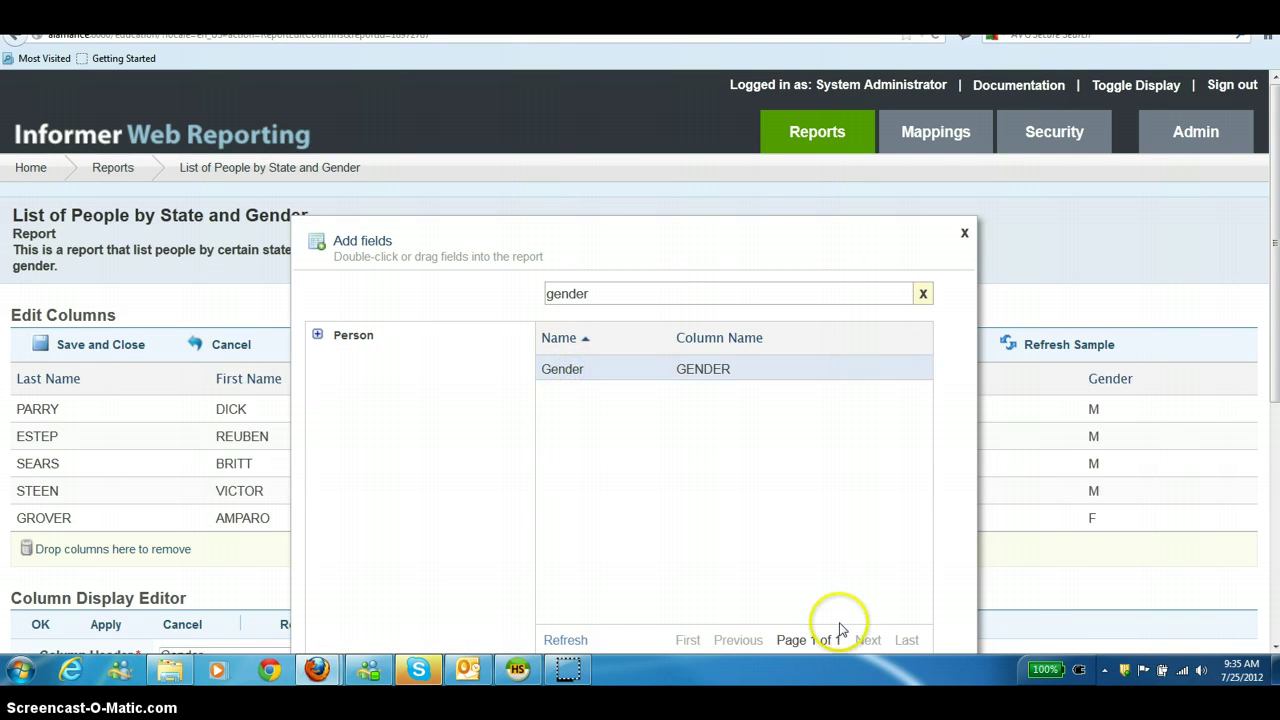
pyautogui.click(962, 234)
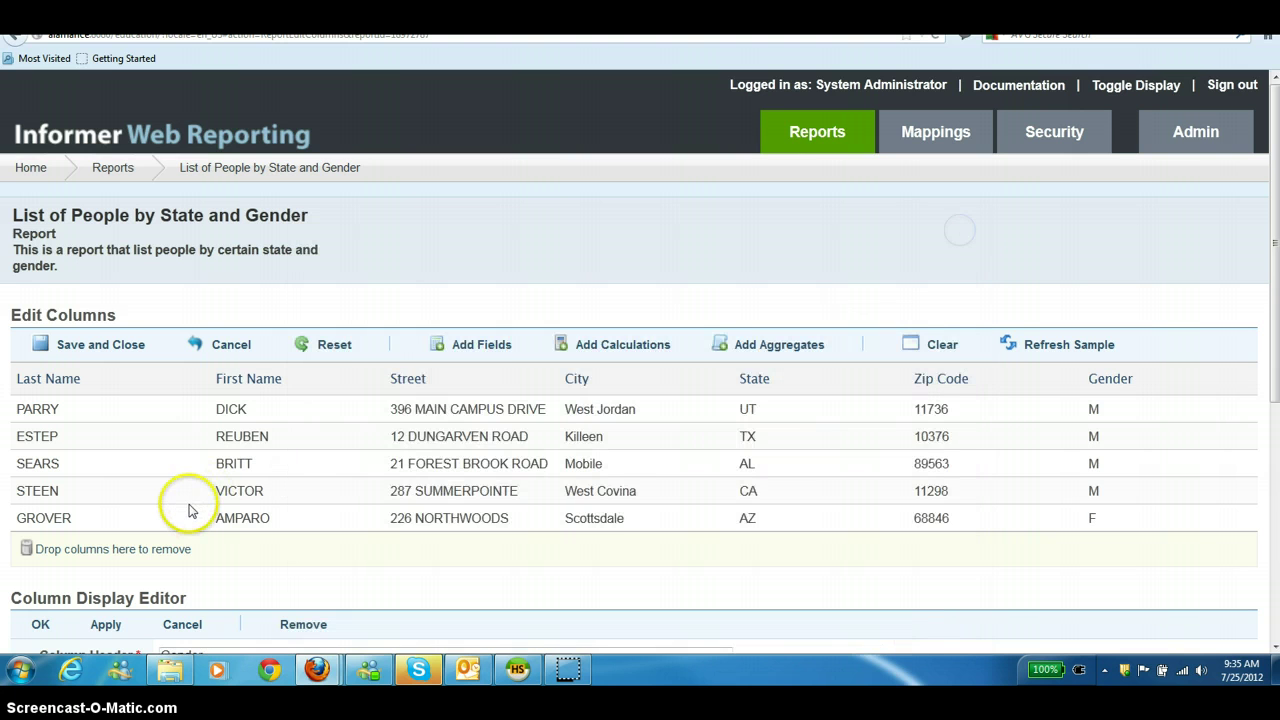
pyautogui.click(108, 342)
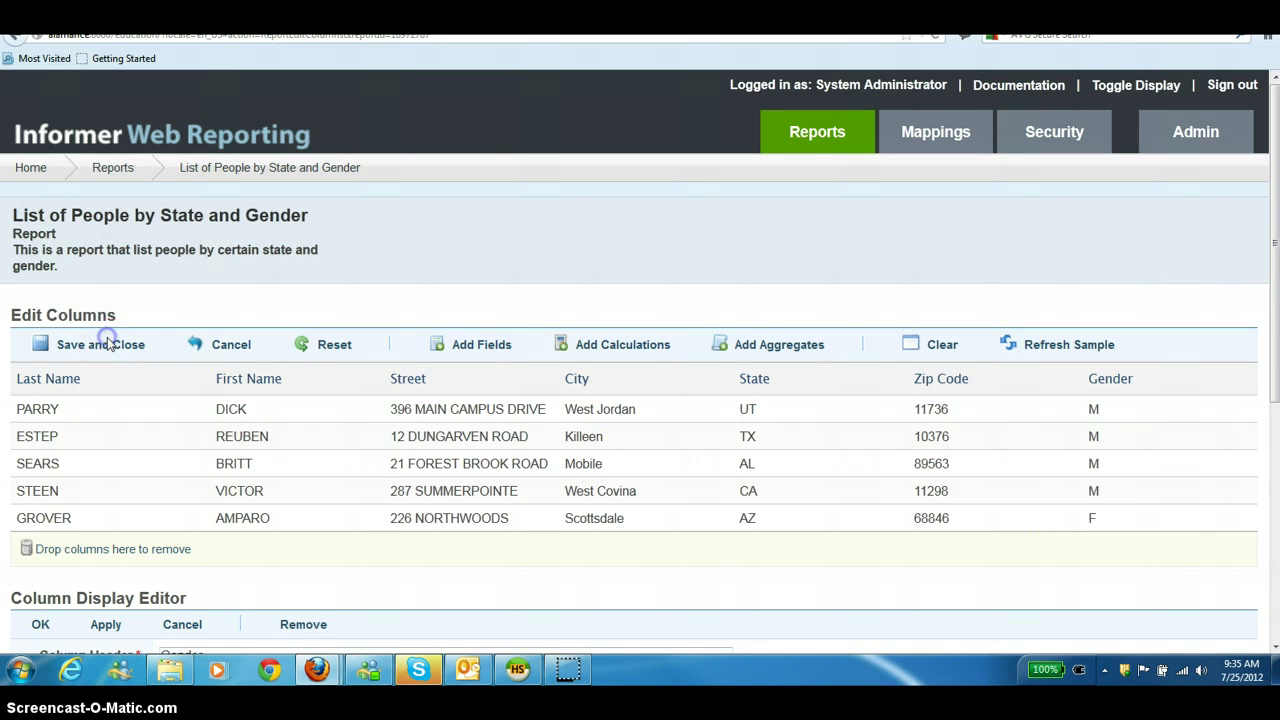
# - Sort ascending by Last Name, then First Name, and save the sort order
pyautogui.scroll(-3, 809, 503)
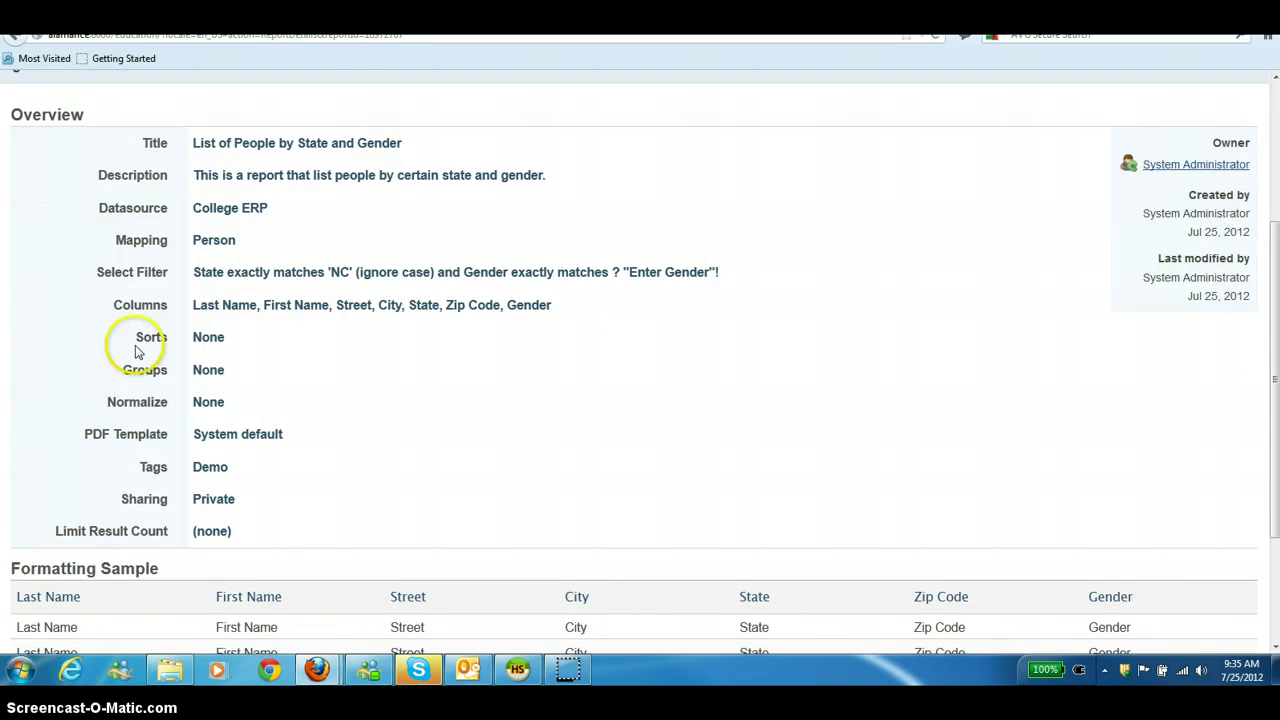
pyautogui.click(209, 341)
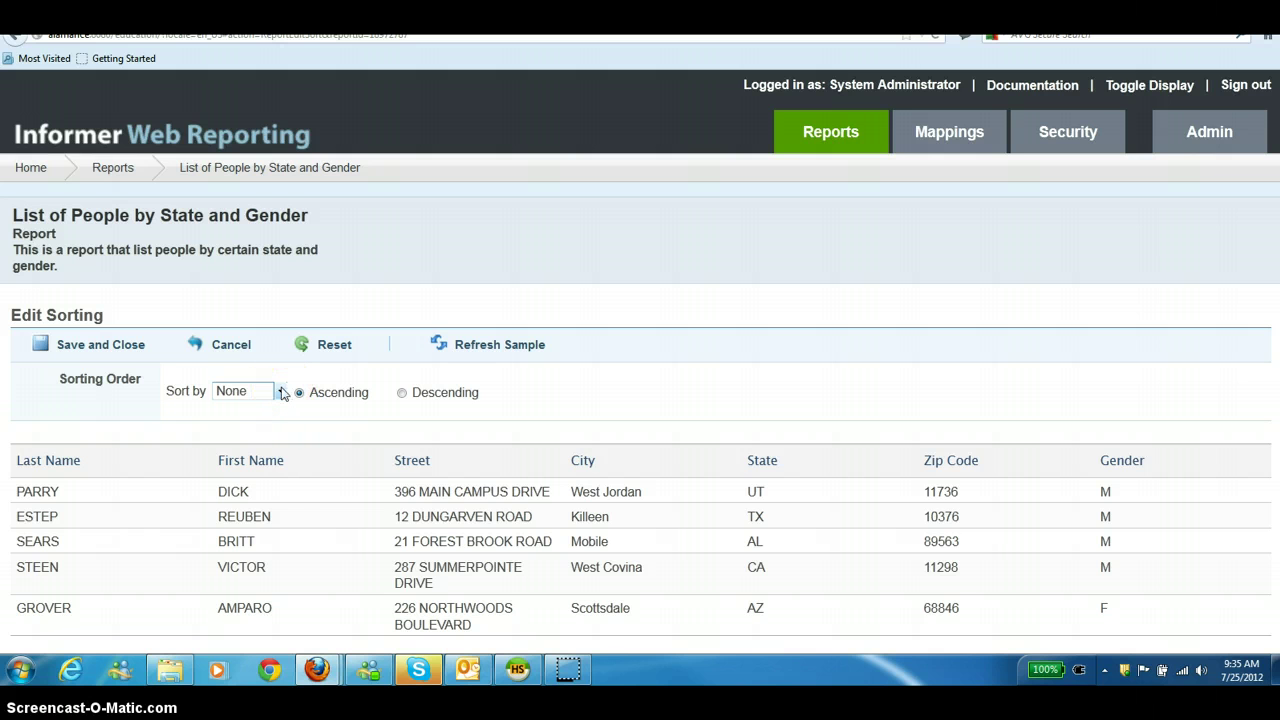
pyautogui.click(281, 392)
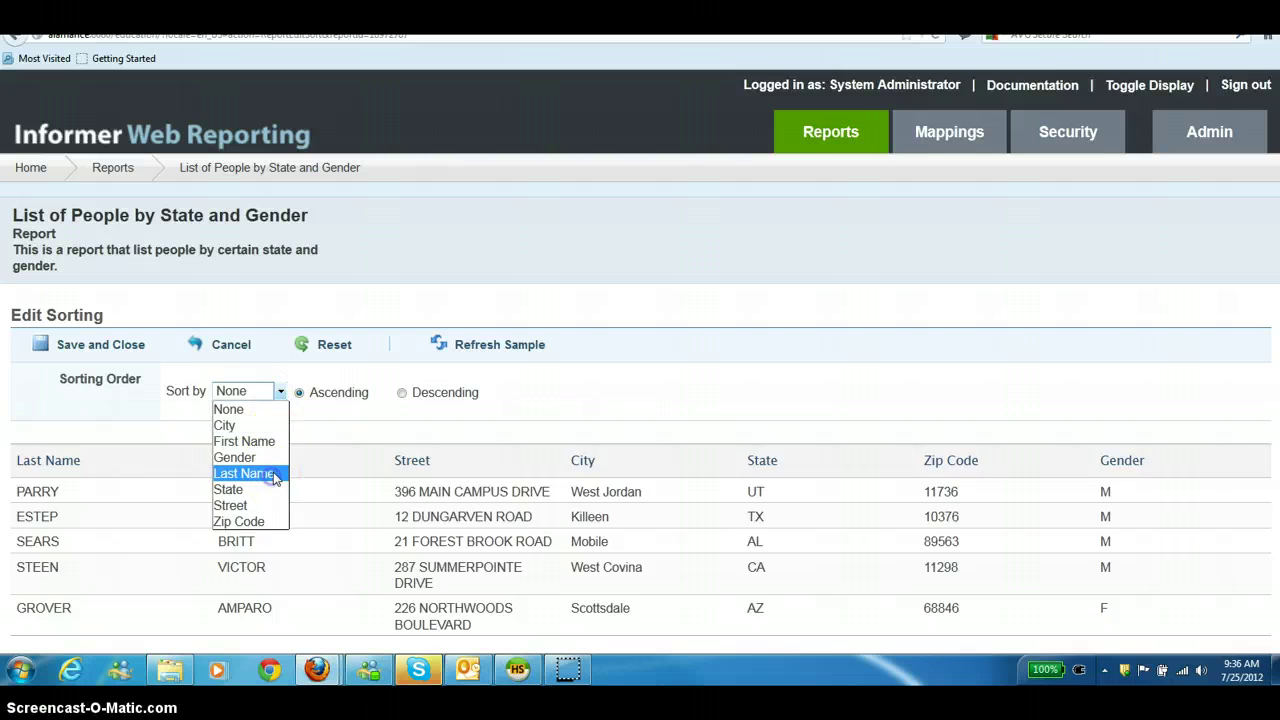
pyautogui.click(273, 482)
pyautogui.click(281, 433)
pyautogui.click(266, 487)
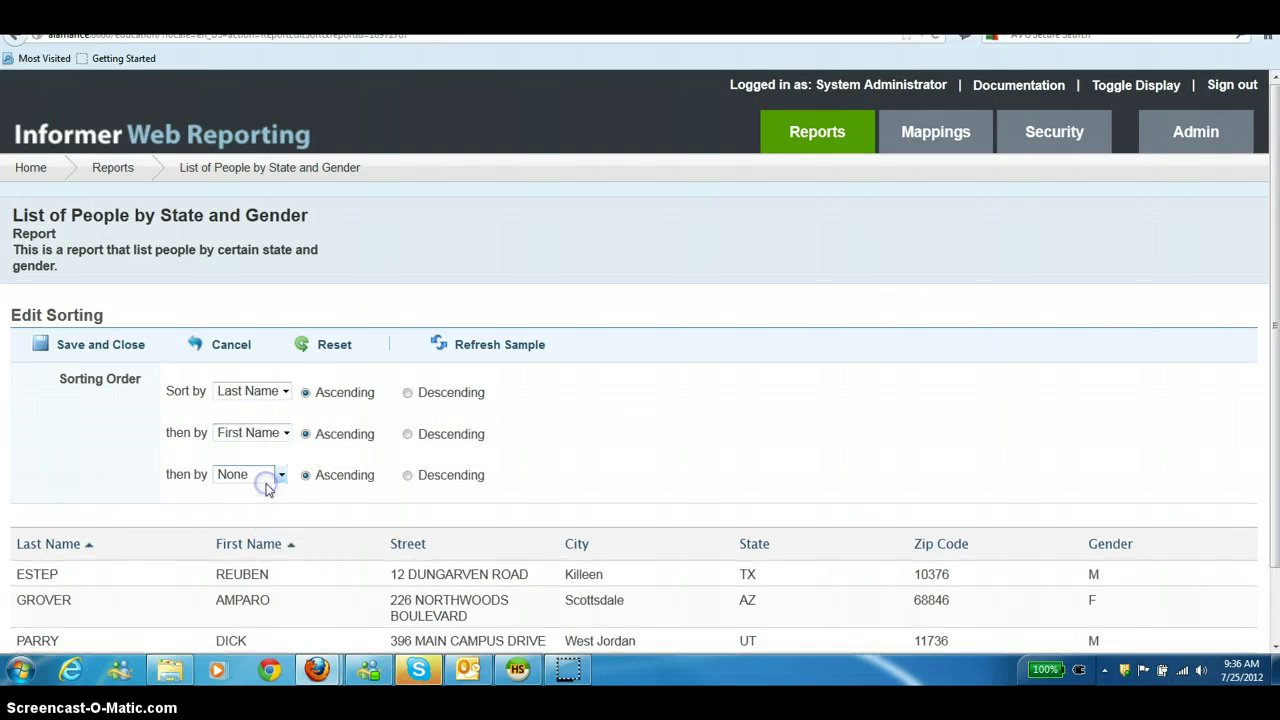
pyautogui.click(94, 346)
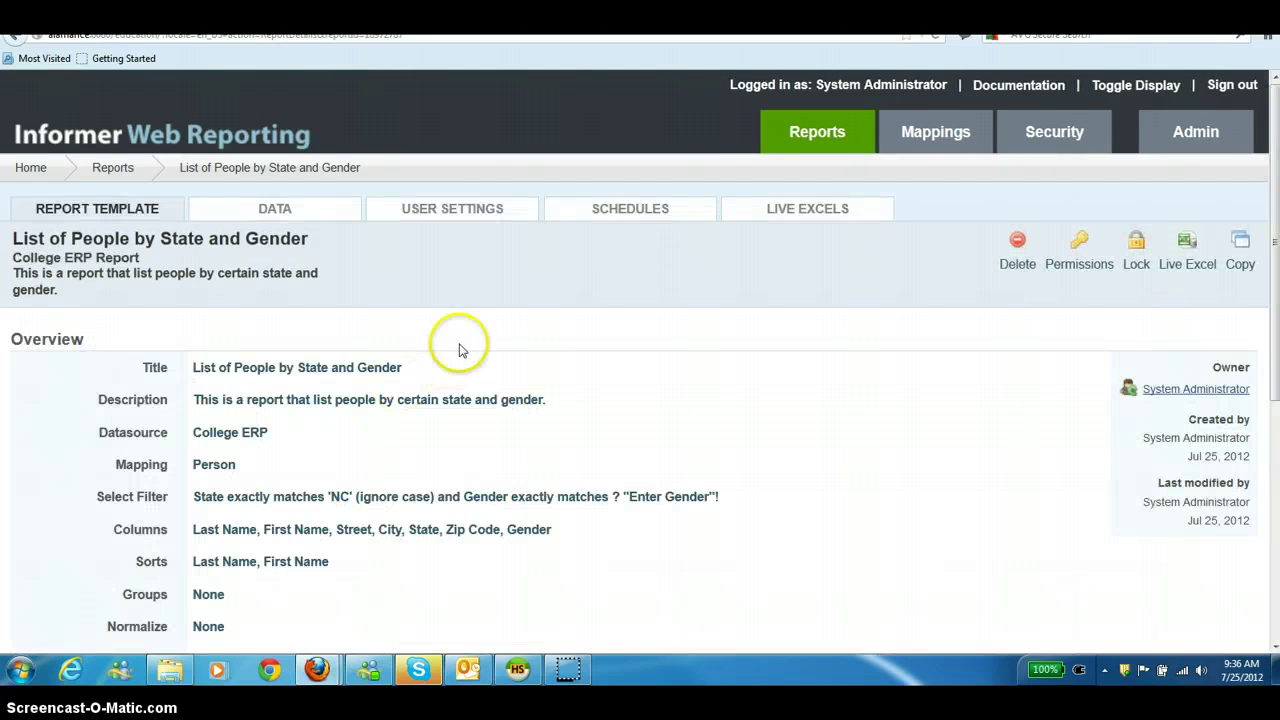
# - On the Data tab, run the report with Gender M to list NC men by last, then first name
pyautogui.scroll(-3, 573, 381)
pyautogui.scroll(3, 577, 383)
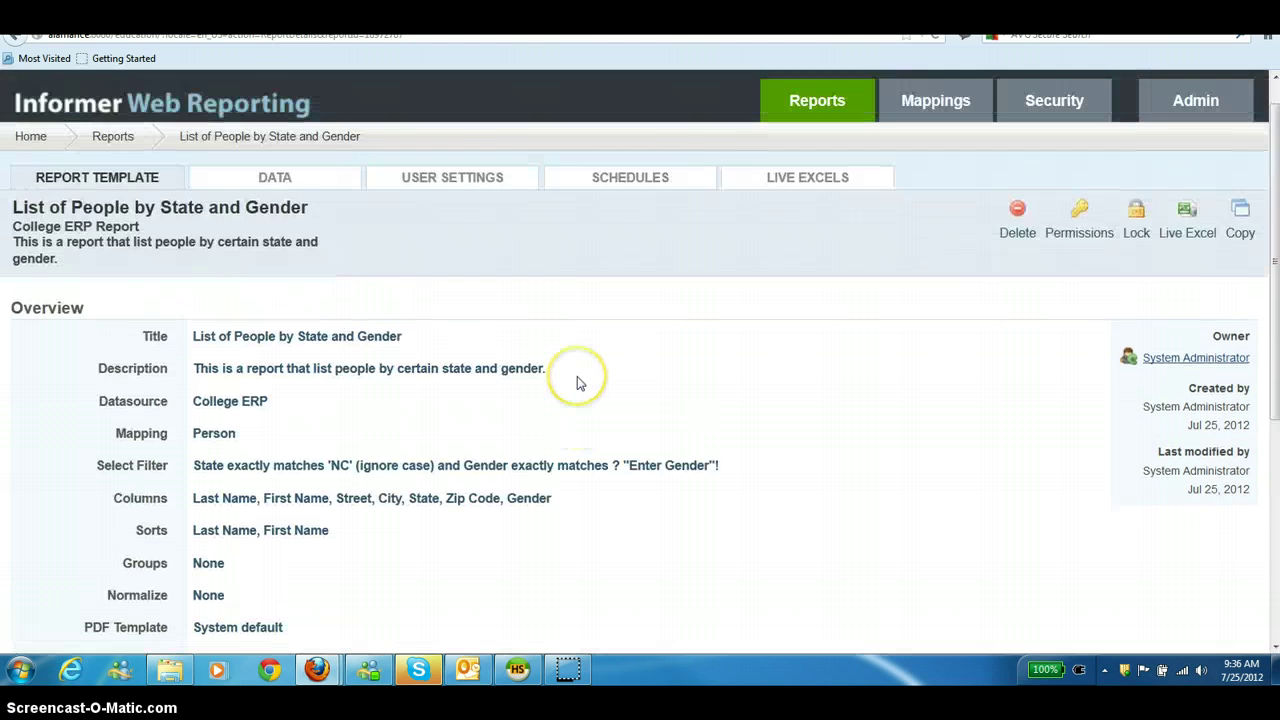
pyautogui.click(307, 185)
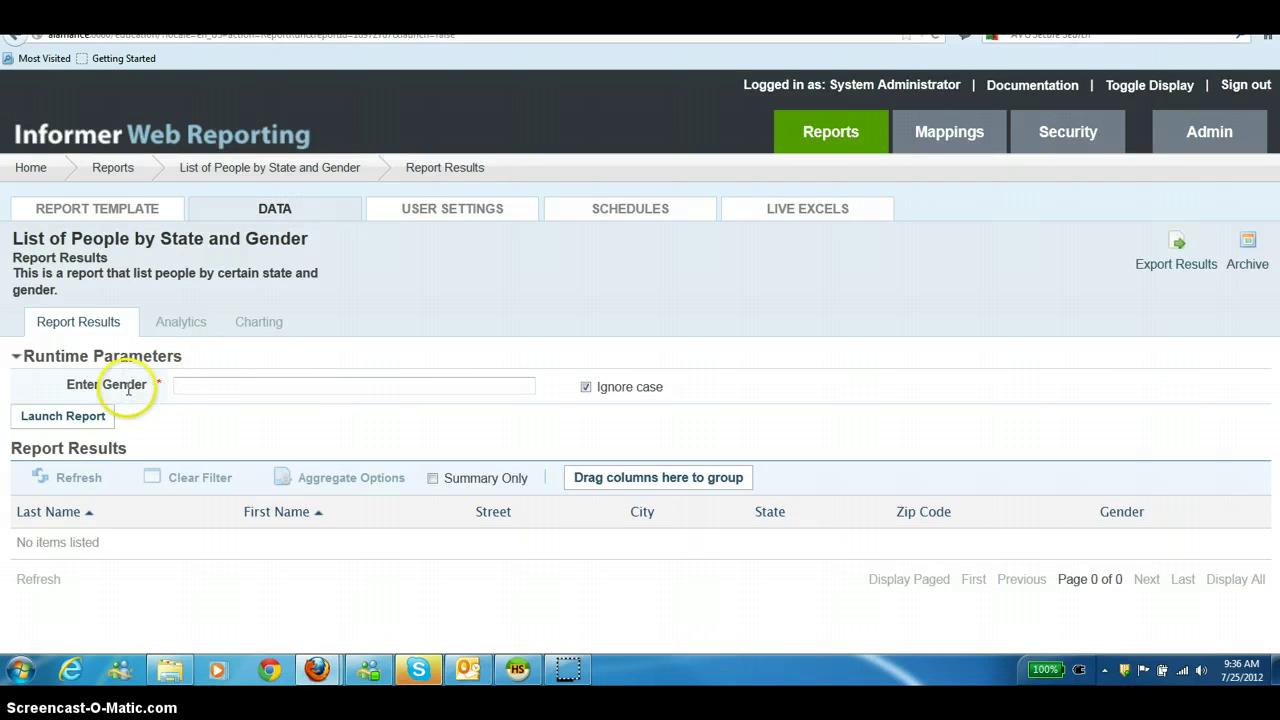
pyautogui.click(209, 389)
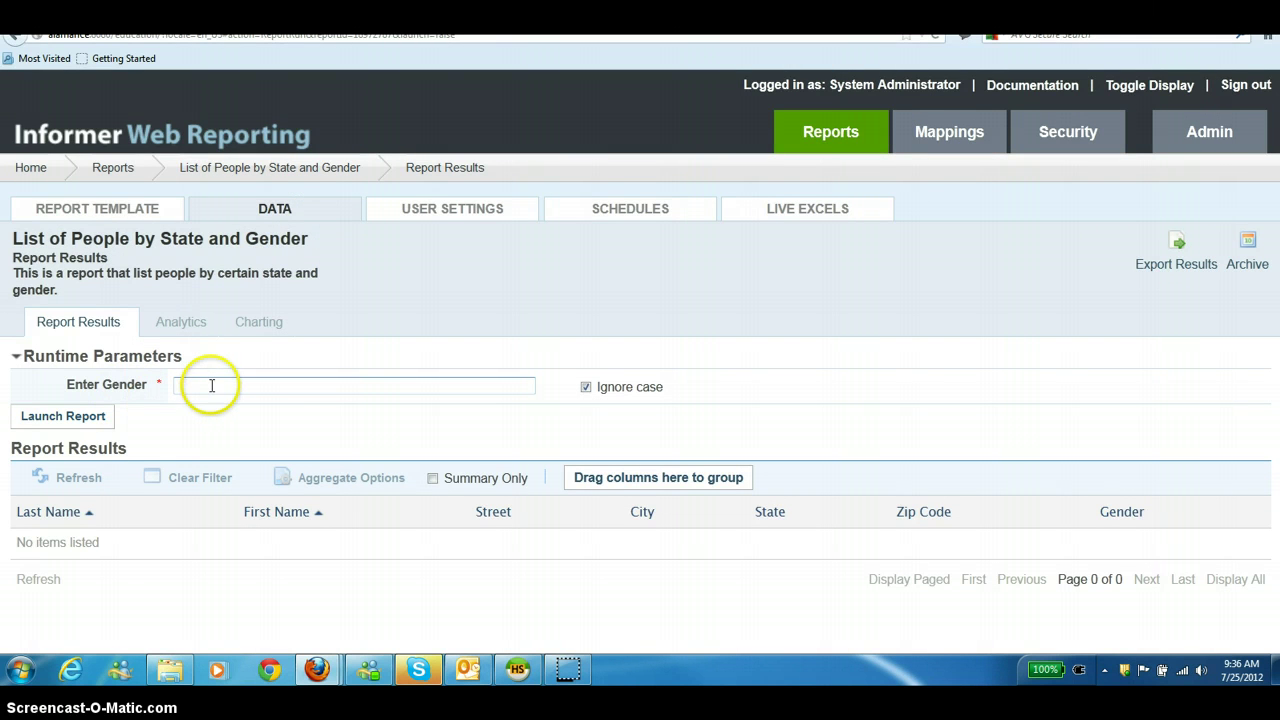
pyautogui.click(209, 385)
pyautogui.click(55, 420)
pyautogui.scroll(-5, 586, 414)
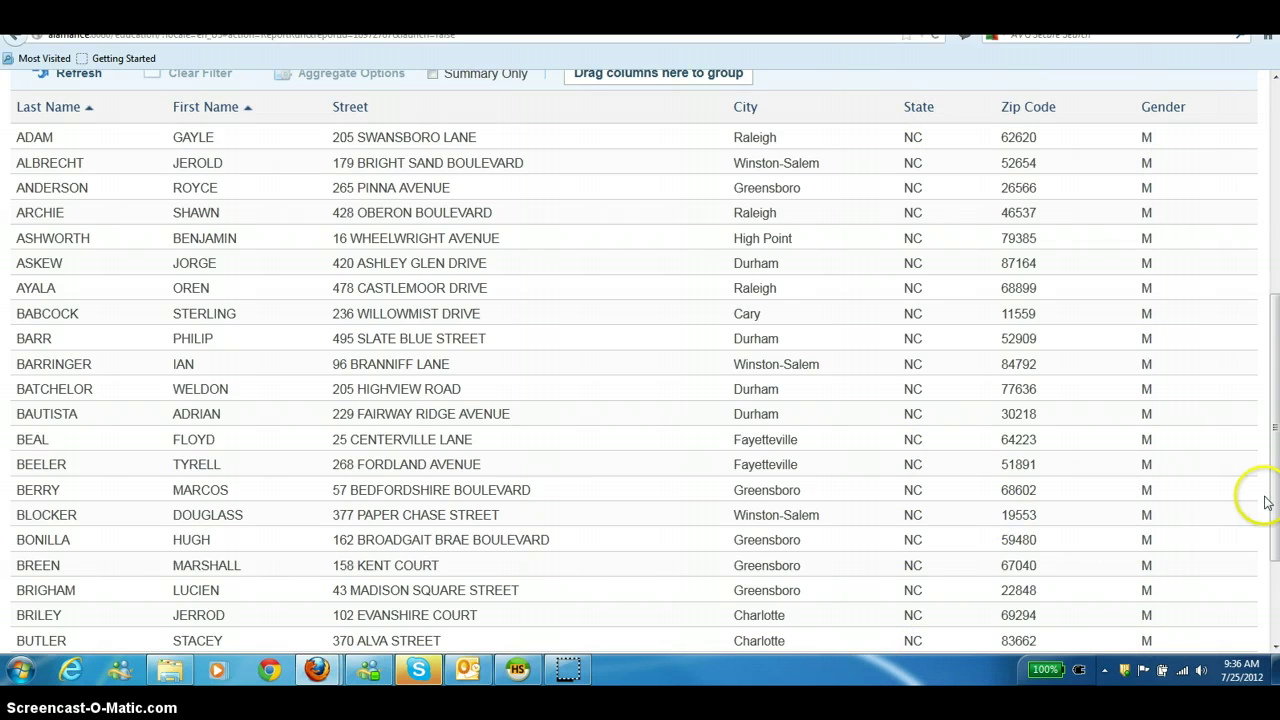
# - Rerun the report with Gender M,F for 300 NC men and women, then clear the gender prompt
pyautogui.moveTo(1275, 500); pyautogui.dragTo(1275, 375)
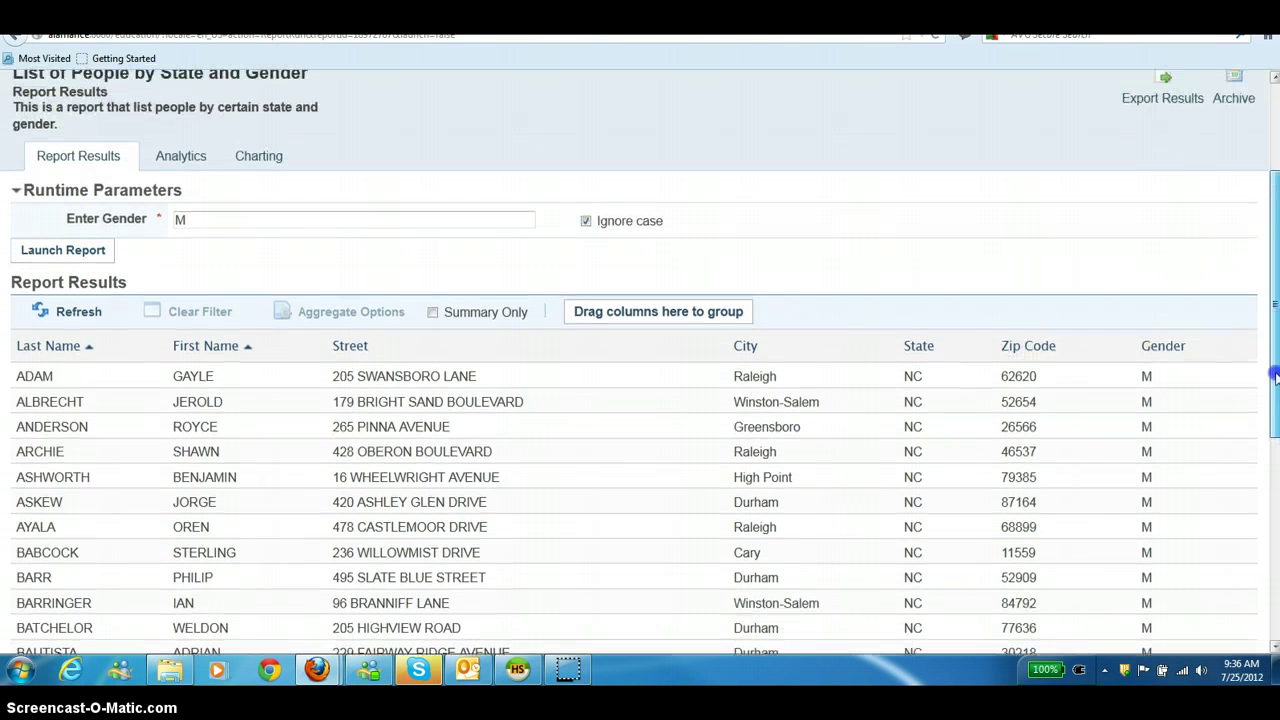
pyautogui.click(203, 216)
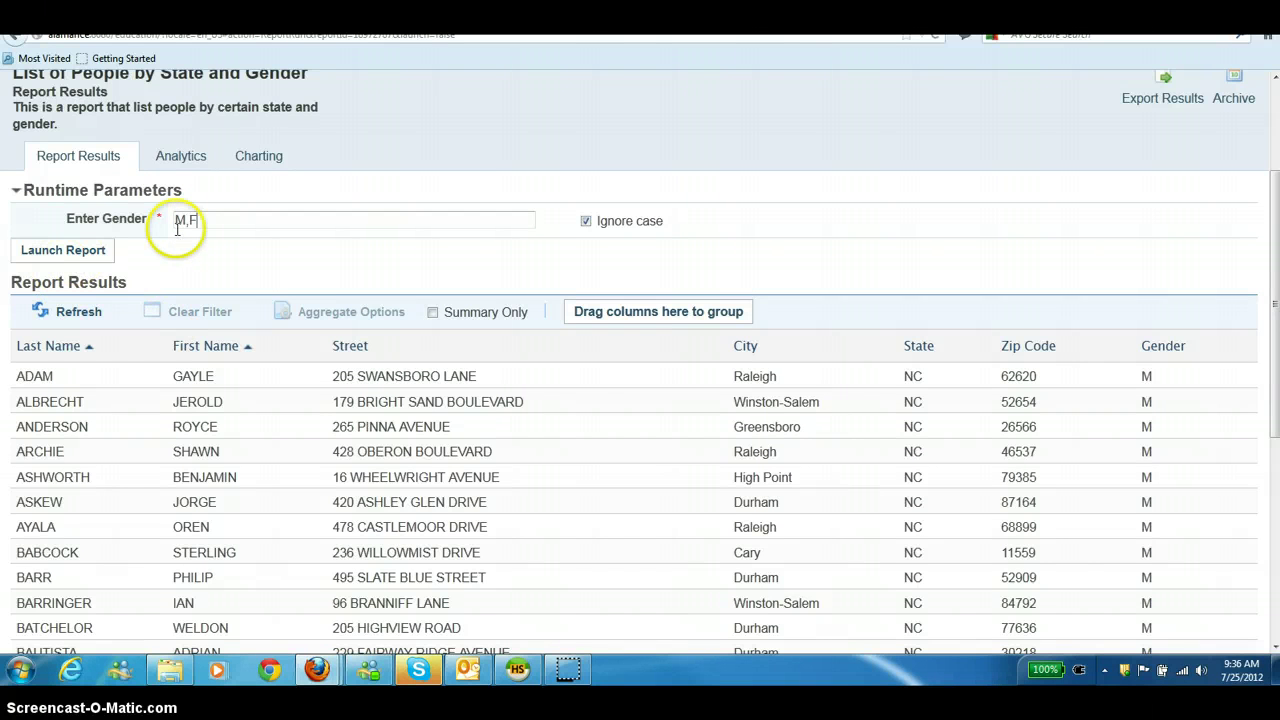
pyautogui.click(88, 251)
pyautogui.scroll(-5, 900, 326)
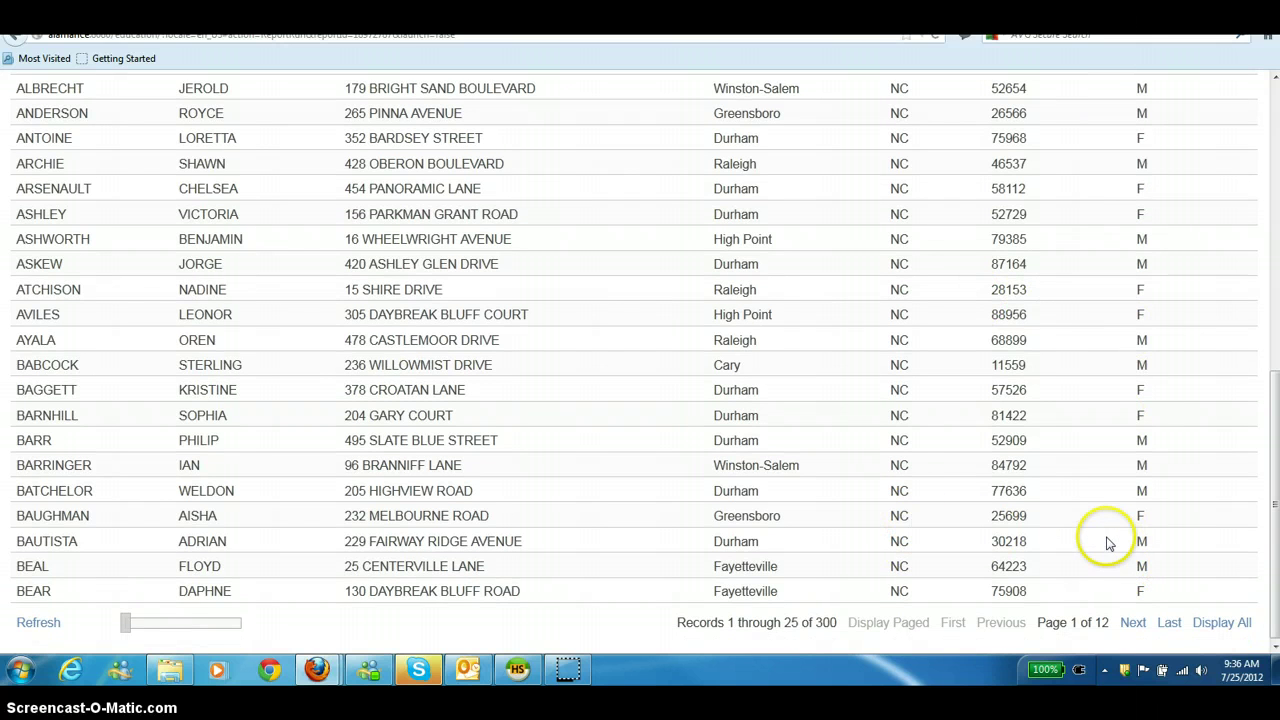
pyautogui.scroll(3, 1105, 545)
pyautogui.scroll(1, 1105, 545)
pyautogui.moveTo(250, 169); pyautogui.dragTo(136, 167)
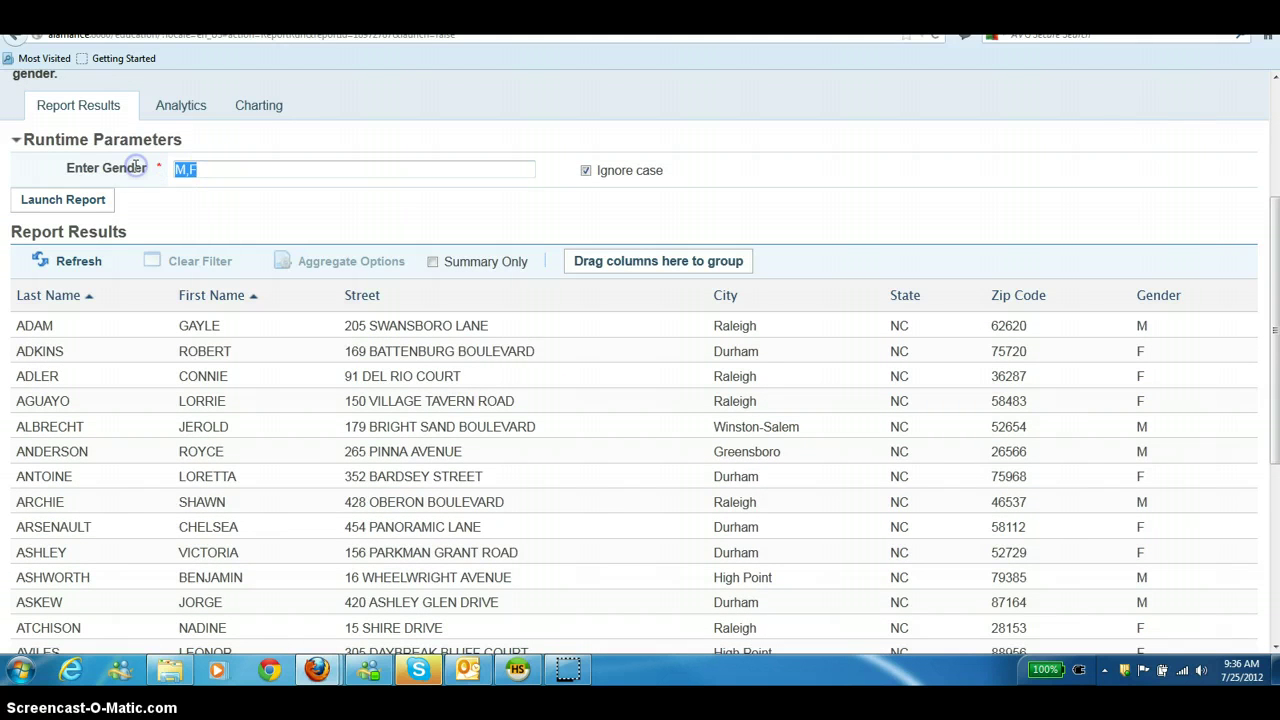
# - Launch with an empty gender prompt to trigger the 'You must specify a value.' warning
pyautogui.click(85, 201)
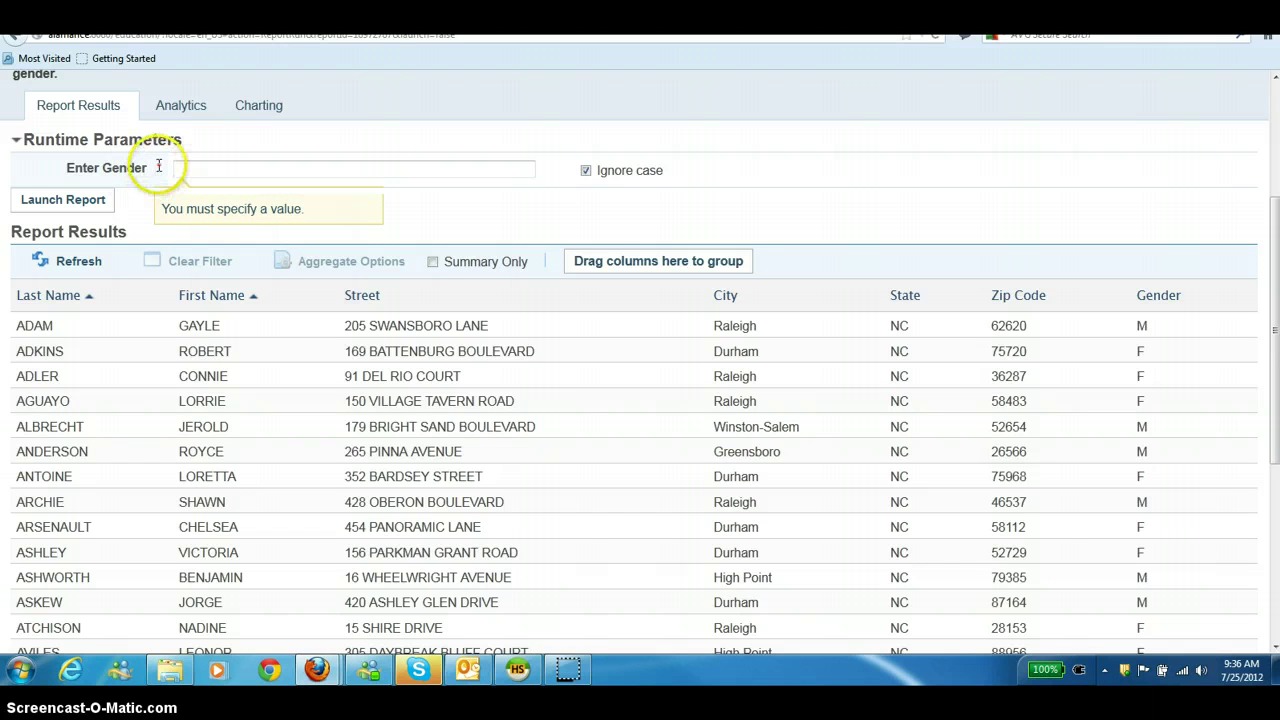
pyautogui.scroll(3, 363, 211)
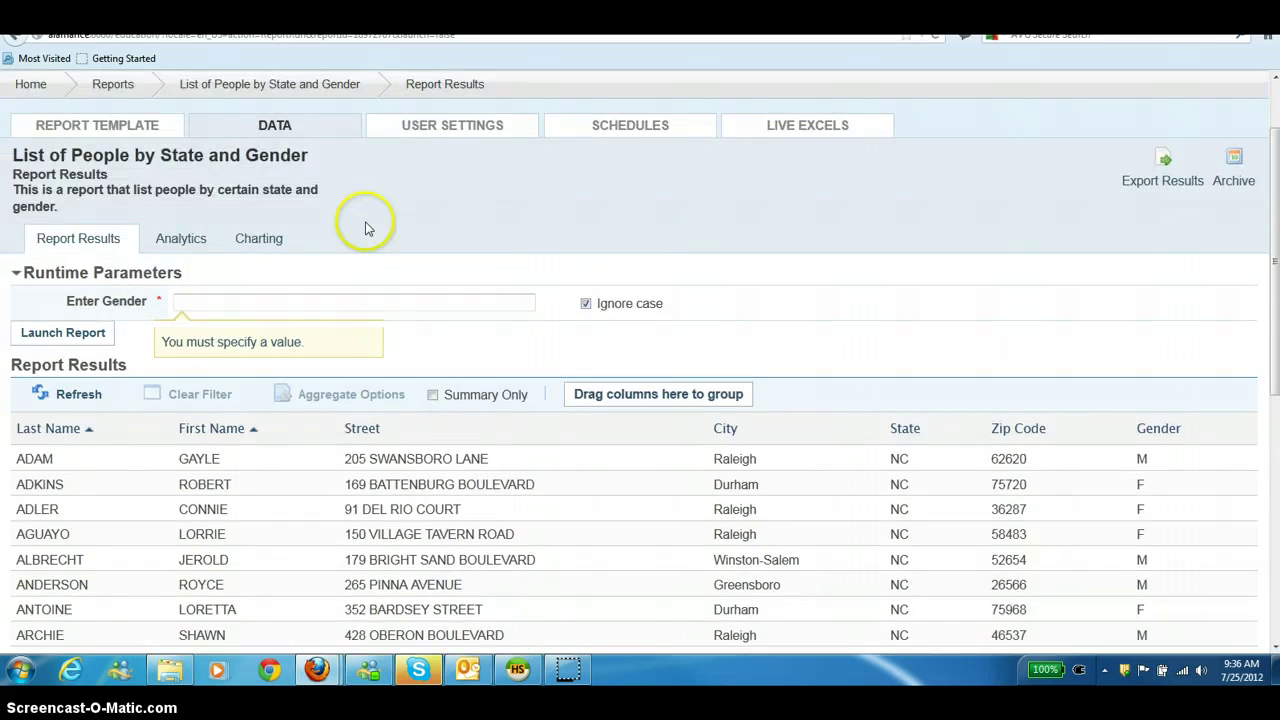